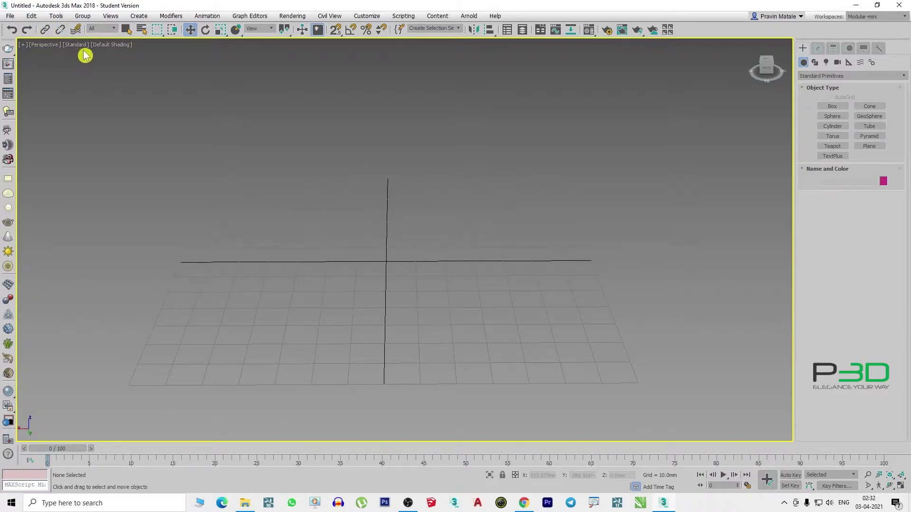
{"action": "left_click", "coordinate": [107, 30]}
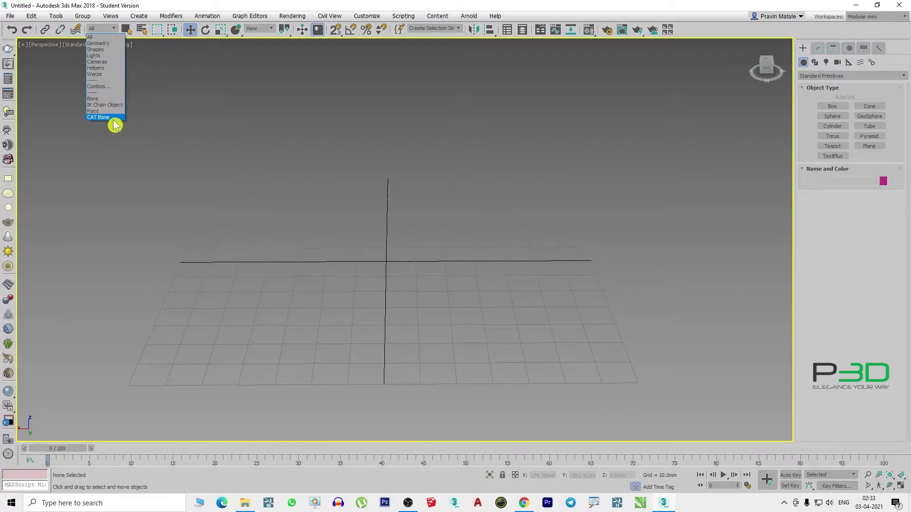
{"action": "left_click", "coordinate": [144, 61]}
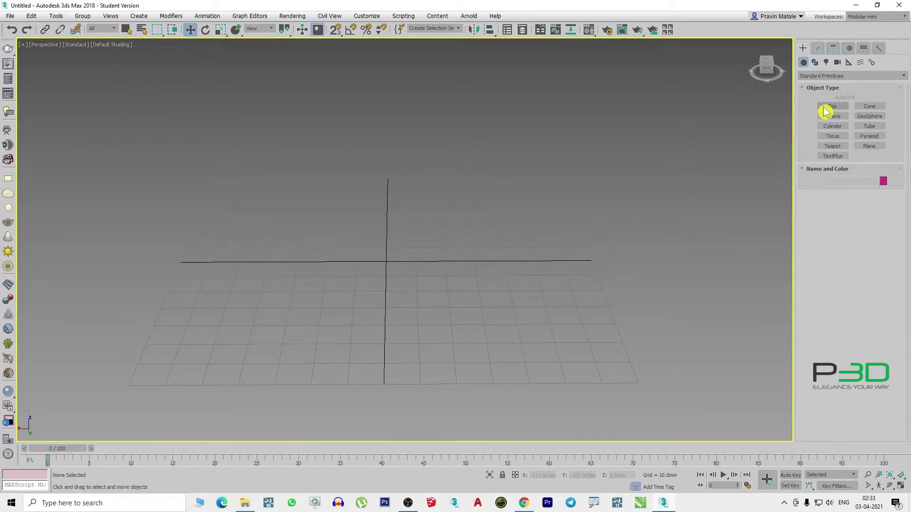
Create a box about 33 × 20 × 7 mm at the grid's centre and place a photometric free light beside it.
{"action": "left_click", "coordinate": [832, 106]}
{"action": "left_click_drag", "start_coordinate": [356, 238], "coordinate": [411, 258]}
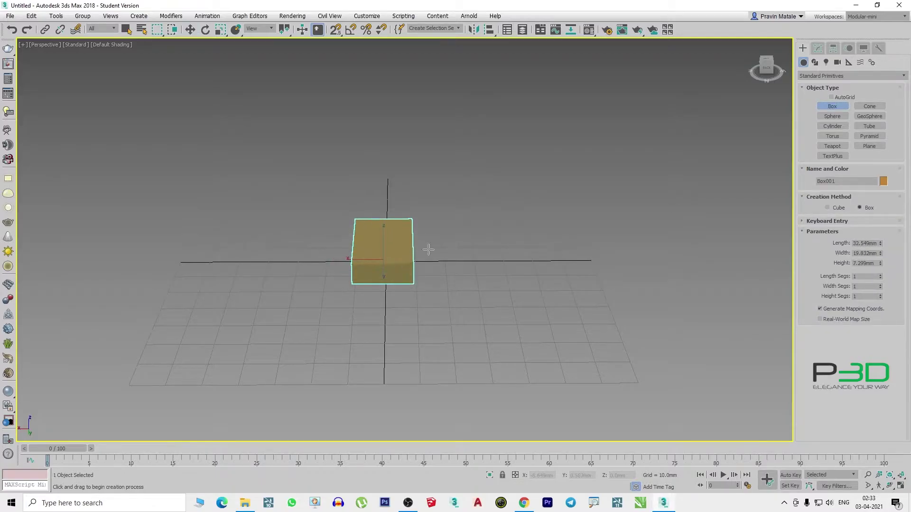
{"action": "left_click", "coordinate": [826, 63]}
{"action": "left_click", "coordinate": [869, 106]}
{"action": "right_click", "coordinate": [418, 240]}
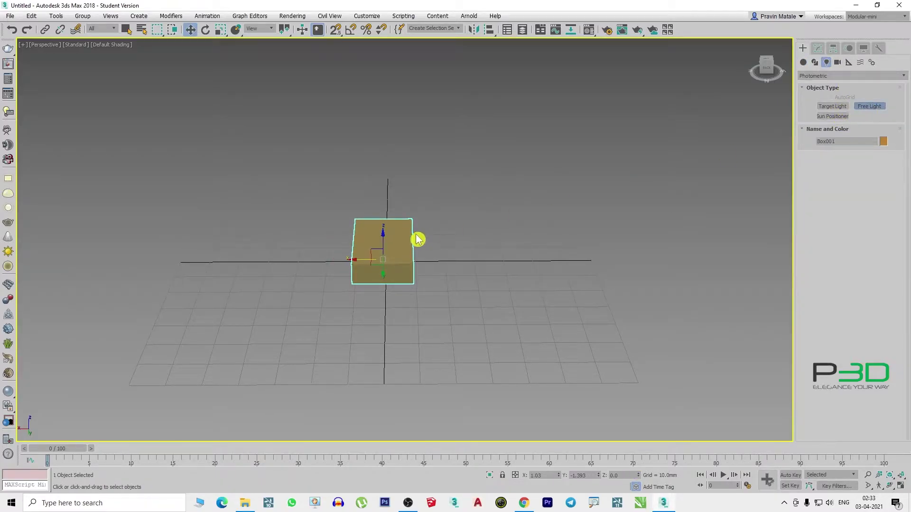
{"action": "left_click", "coordinate": [431, 225]}
Place a physical camera beside the box, aimed across it with a target distance of about 54 mm.
{"action": "left_click", "coordinate": [838, 63]}
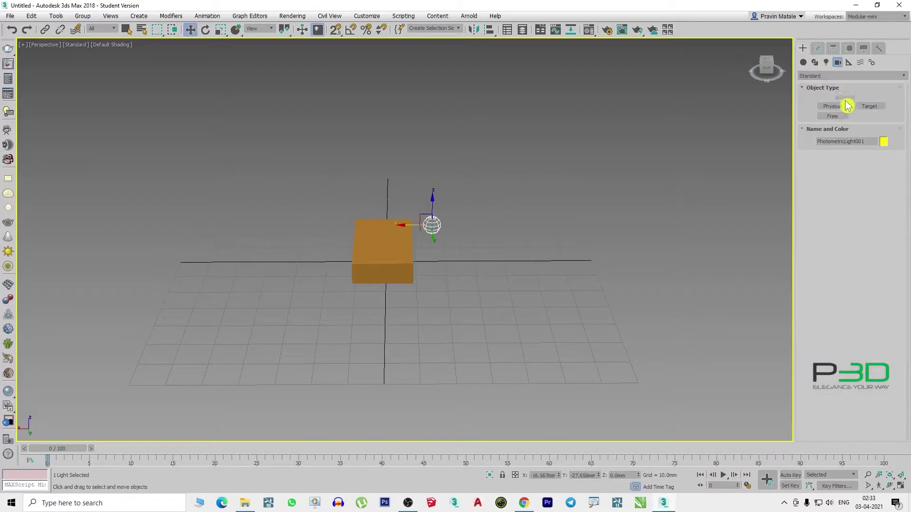
{"action": "left_click_drag", "start_coordinate": [479, 264], "coordinate": [327, 240]}
{"action": "middle_click_drag", "start_coordinate": [327, 240], "coordinate": [357, 302], "text": "alt"}
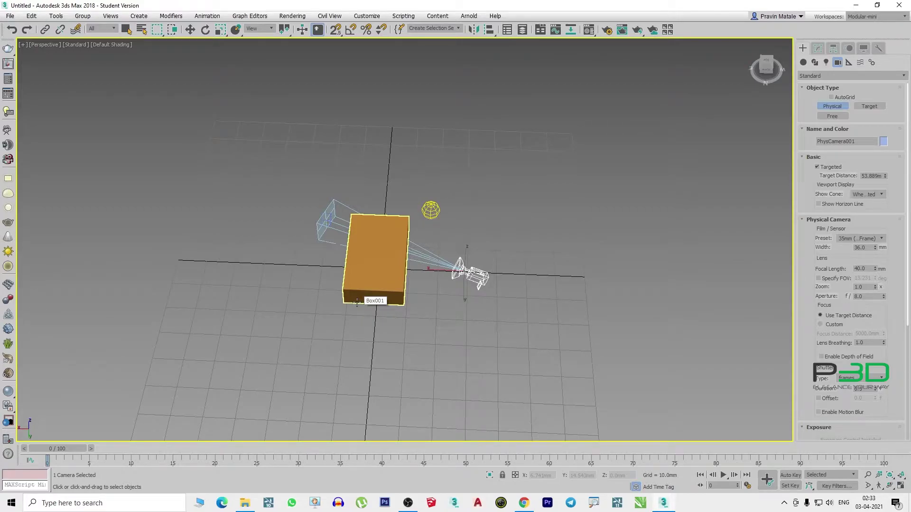
Select the light and the camera in turn, and move the camera along the Y axis to about -42 mm.
{"action": "left_click", "coordinate": [190, 30]}
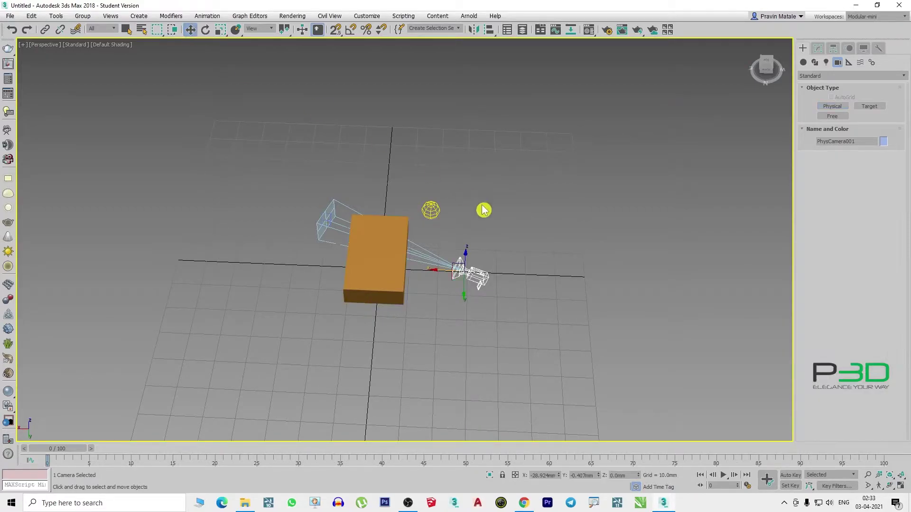
{"action": "left_click", "coordinate": [430, 211]}
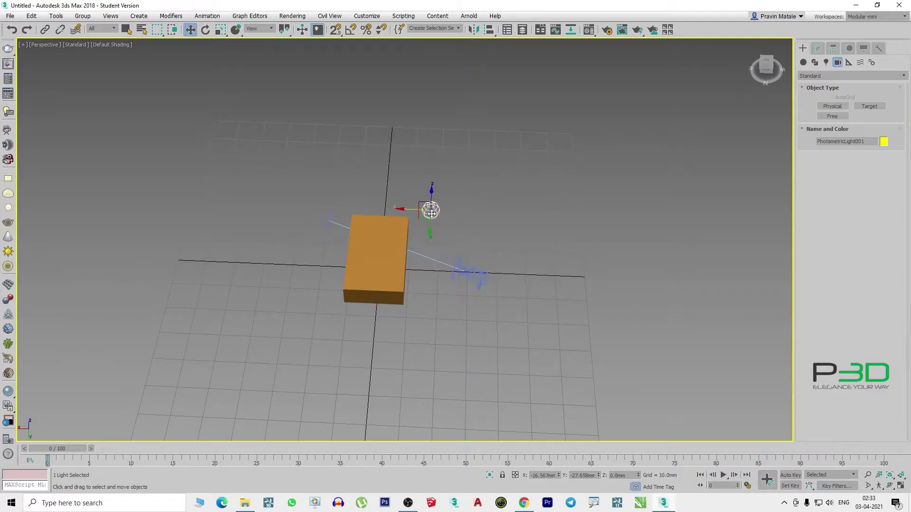
{"action": "left_click", "coordinate": [482, 220]}
{"action": "left_click", "coordinate": [461, 268]}
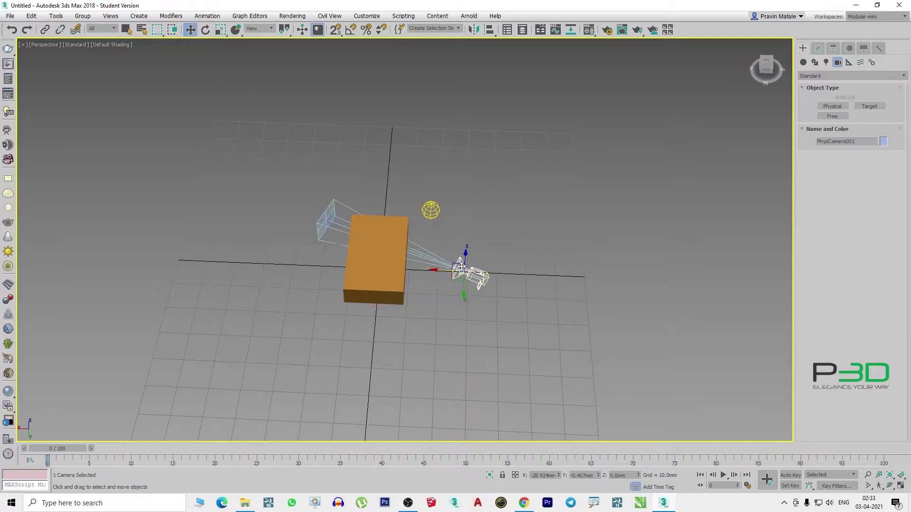
{"action": "left_click_drag", "start_coordinate": [464, 288], "coordinate": [478, 200]}
Move the box along the X axis to about -52 mm and select the light.
{"action": "left_click", "coordinate": [387, 252]}
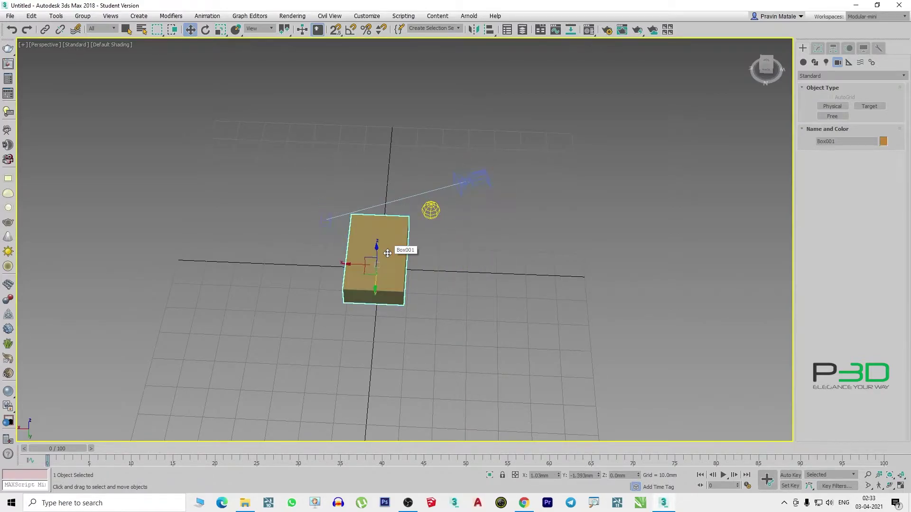
{"action": "left_click_drag", "start_coordinate": [382, 273], "coordinate": [513, 282]}
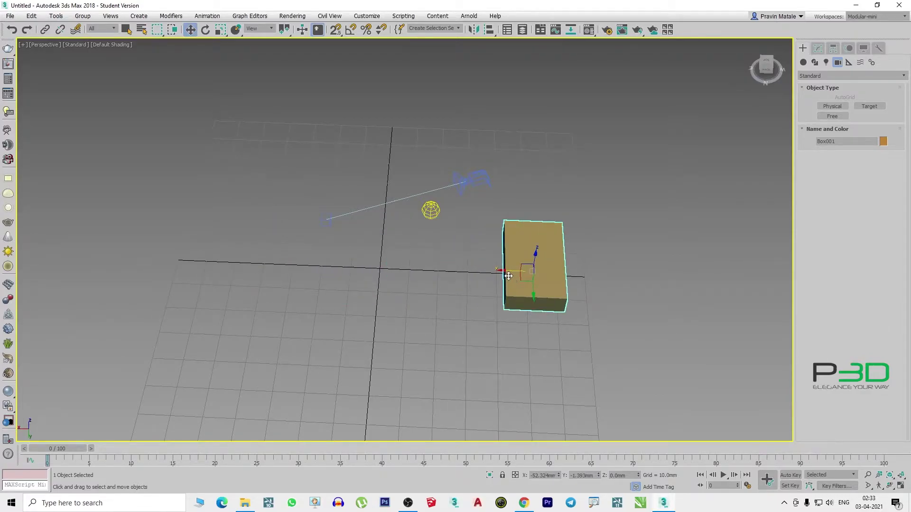
{"action": "left_click", "coordinate": [432, 212]}
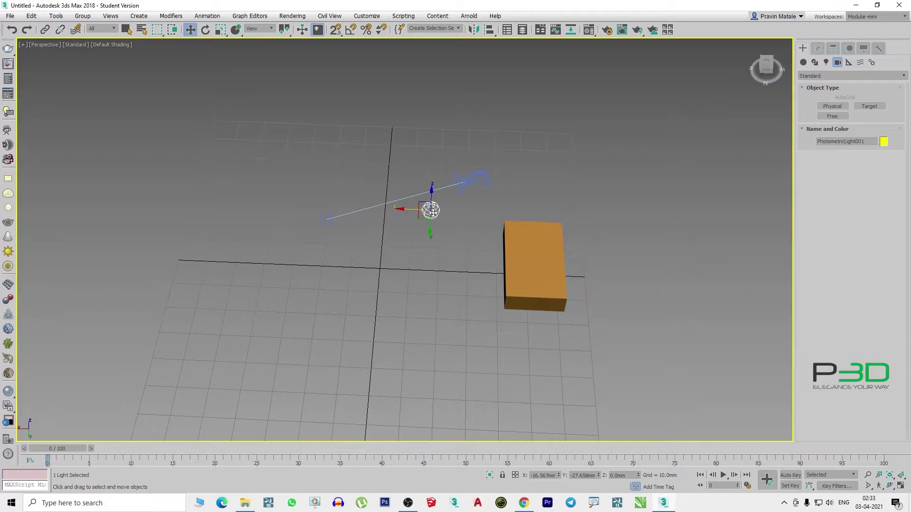
Restrict the selection filter to Lights.
{"action": "left_click", "coordinate": [105, 30]}
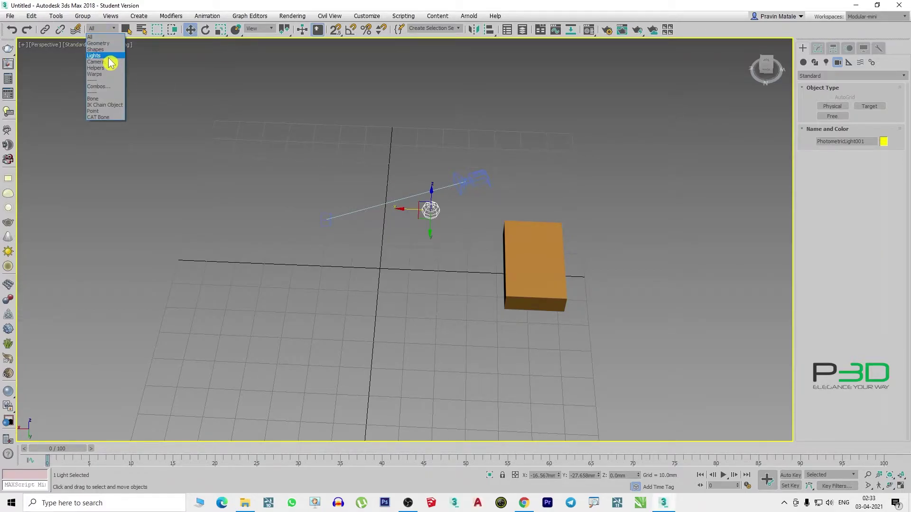
{"action": "left_click", "coordinate": [109, 62]}
{"action": "left_click", "coordinate": [108, 78]}
{"action": "left_click", "coordinate": [109, 30]}
{"action": "left_click", "coordinate": [108, 34]}
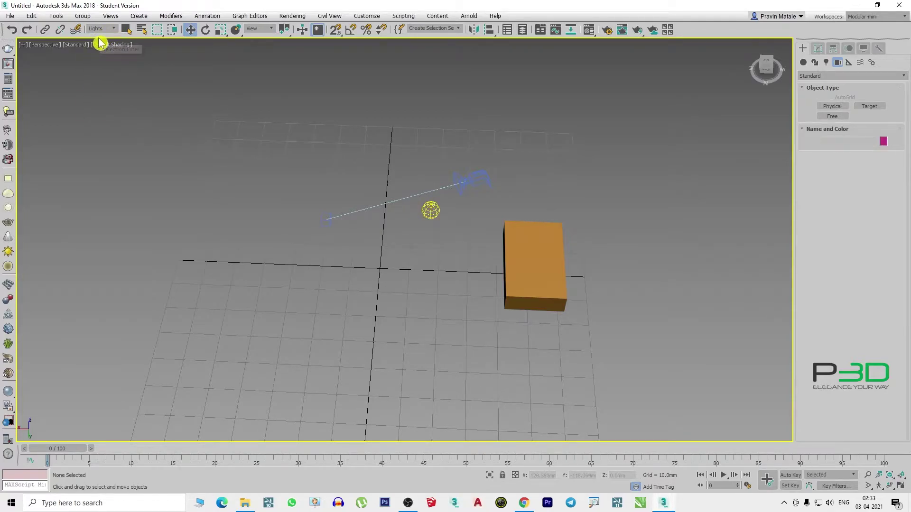
Try to region-select the camera and box with the Lights filter, and move the light along X to about -22 mm.
{"action": "left_click_drag", "start_coordinate": [480, 169], "coordinate": [545, 311]}
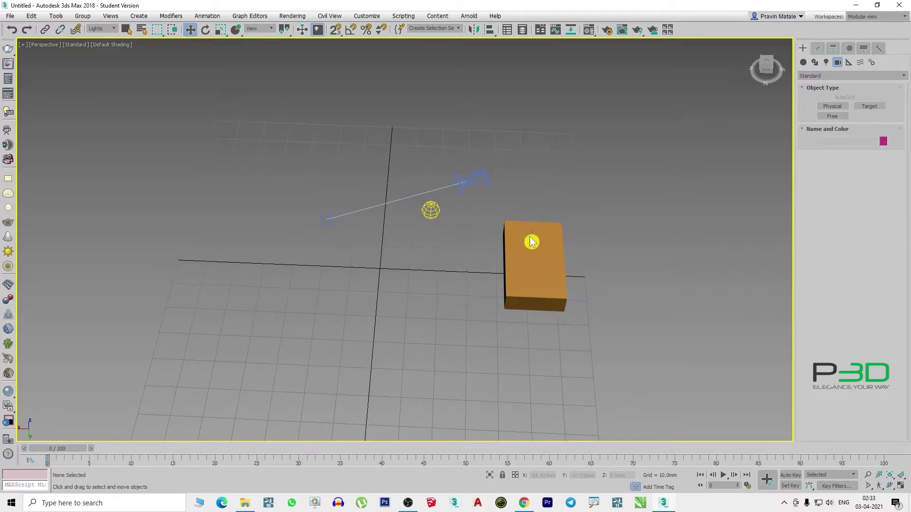
{"action": "left_click_drag", "start_coordinate": [660, 95], "coordinate": [471, 343]}
{"action": "left_click_drag", "start_coordinate": [490, 252], "coordinate": [526, 272]}
{"action": "left_click", "coordinate": [430, 210]}
{"action": "left_click_drag", "start_coordinate": [418, 211], "coordinate": [433, 211]}
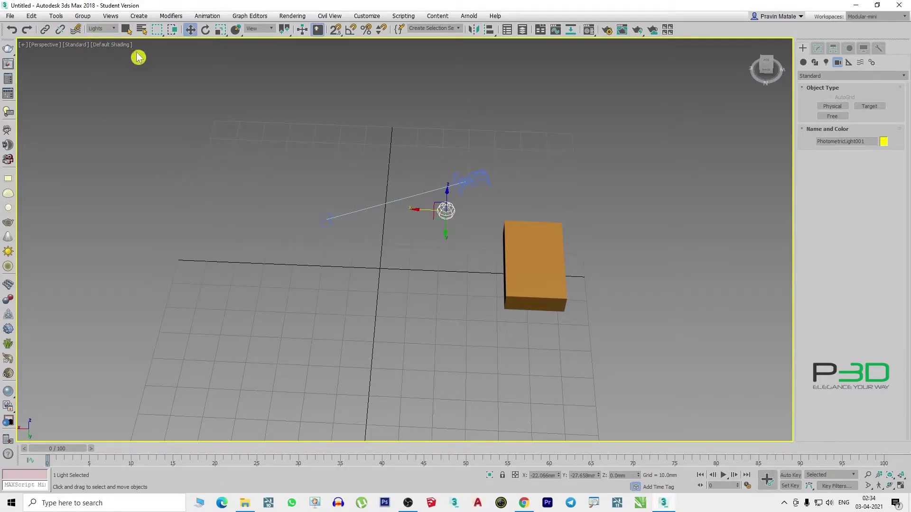
Set the selection filter to Cameras and move the physical camera along Y to about -55 mm.
{"action": "left_click", "coordinate": [104, 30]}
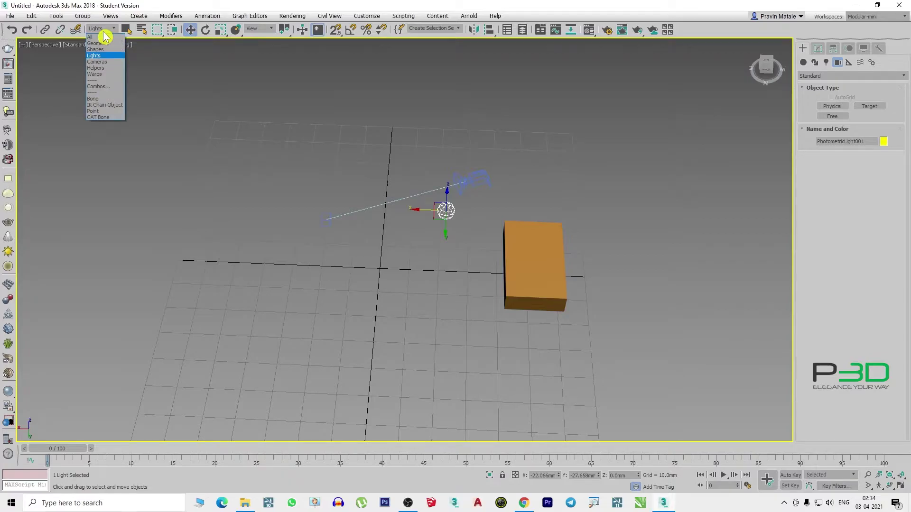
{"action": "left_click", "coordinate": [113, 64]}
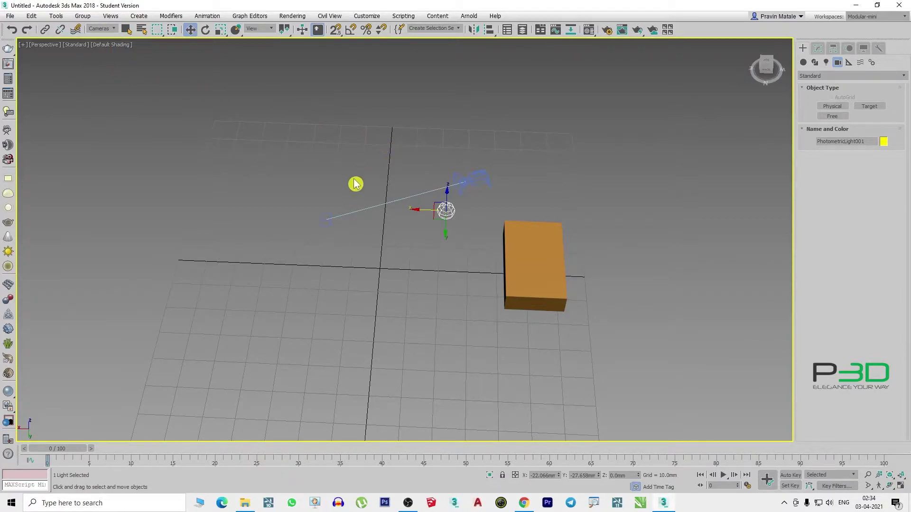
{"action": "left_click", "coordinate": [452, 235]}
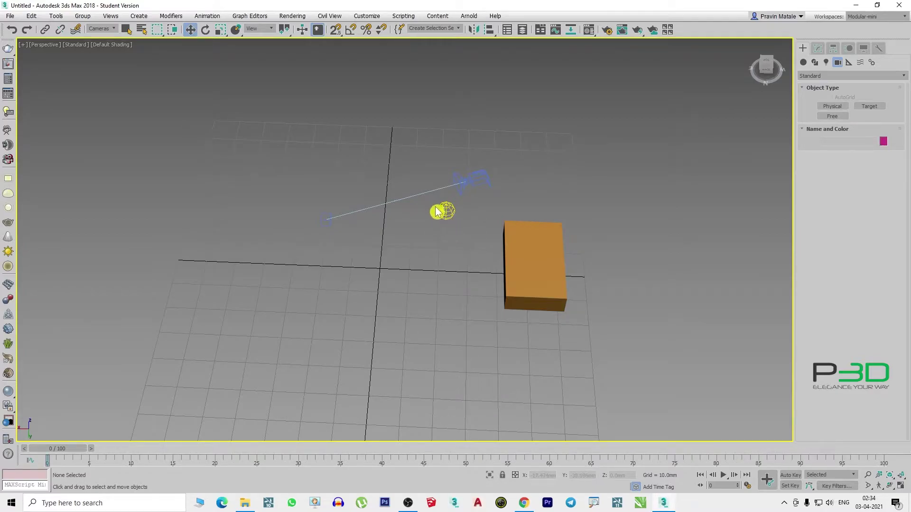
{"action": "left_click", "coordinate": [470, 187]}
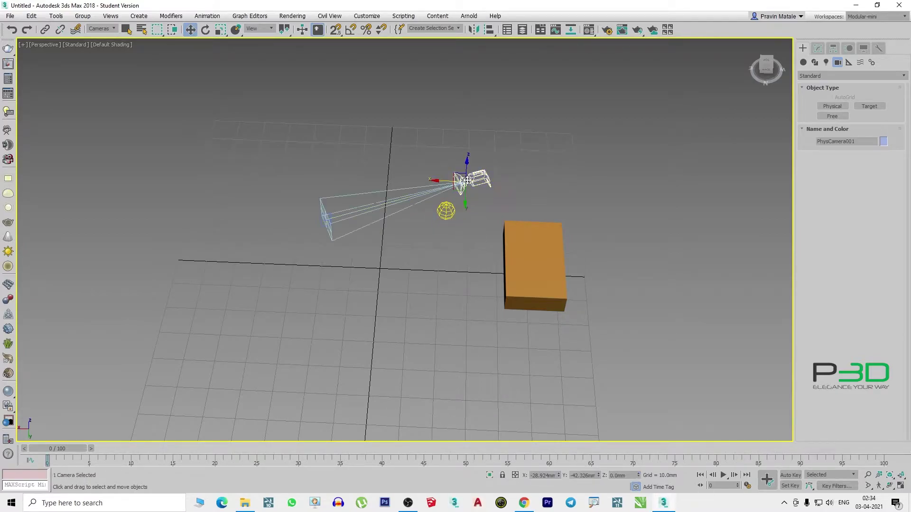
{"action": "left_click_drag", "start_coordinate": [464, 195], "coordinate": [464, 170]}
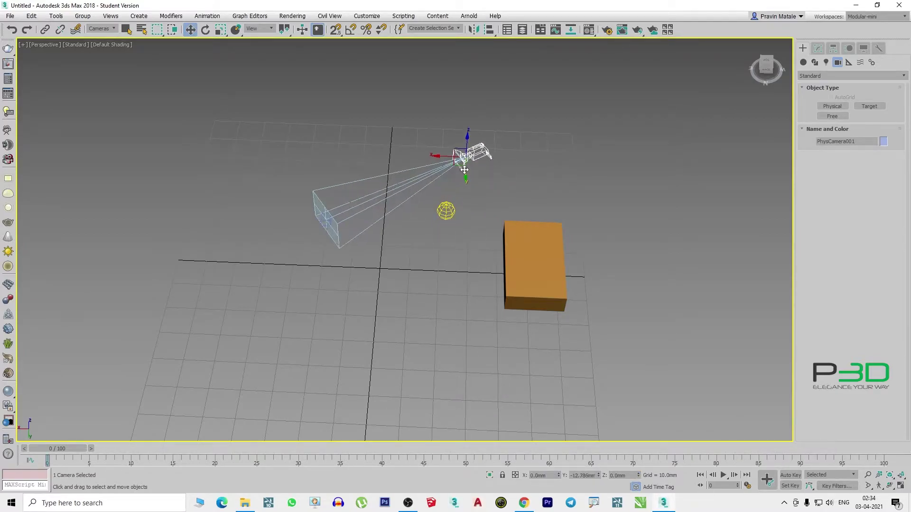
Reset the selection filter to All.
{"action": "left_click", "coordinate": [101, 29]}
{"action": "left_click", "coordinate": [101, 37]}
{"action": "left_click", "coordinate": [102, 29]}
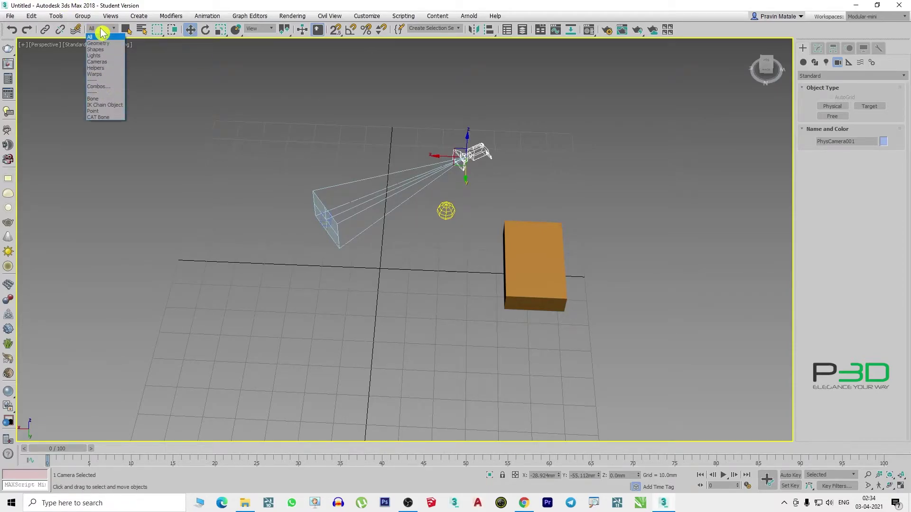
{"action": "left_click", "coordinate": [102, 29]}
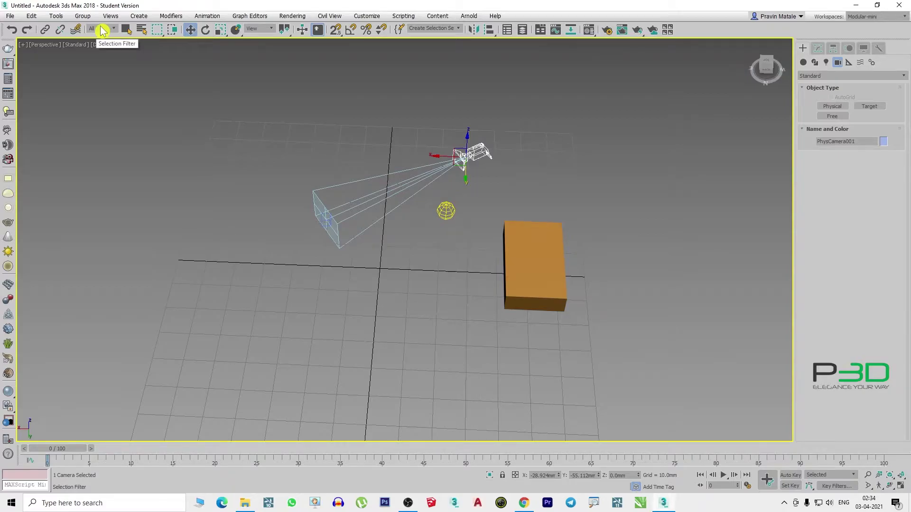
With the Select Object tool, region-select the box and light, extend the region to every object, and clear the selection.
{"action": "left_click", "coordinate": [126, 29]}
{"action": "left_click", "coordinate": [616, 211]}
{"action": "left_click_drag", "start_coordinate": [607, 242], "coordinate": [529, 339]}
{"action": "left_click_drag", "start_coordinate": [612, 209], "coordinate": [455, 341]}
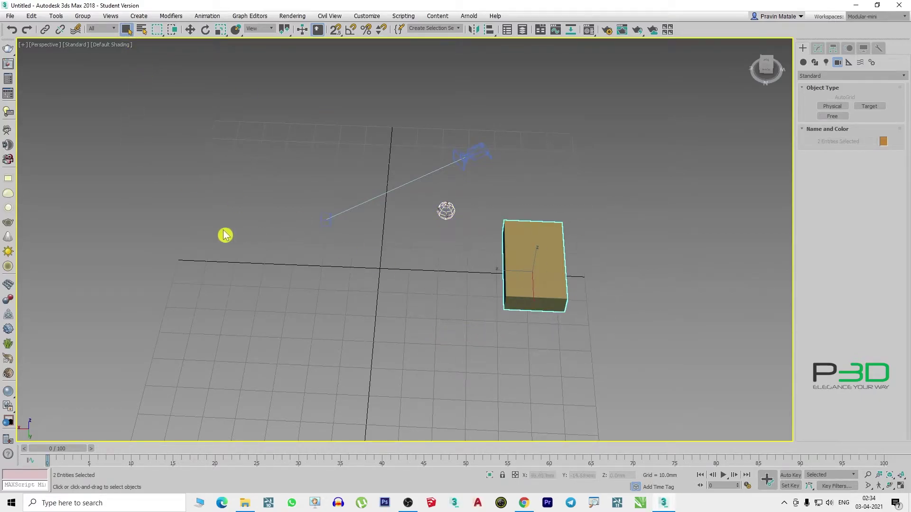
{"action": "left_click_drag", "start_coordinate": [612, 143], "coordinate": [215, 216]}
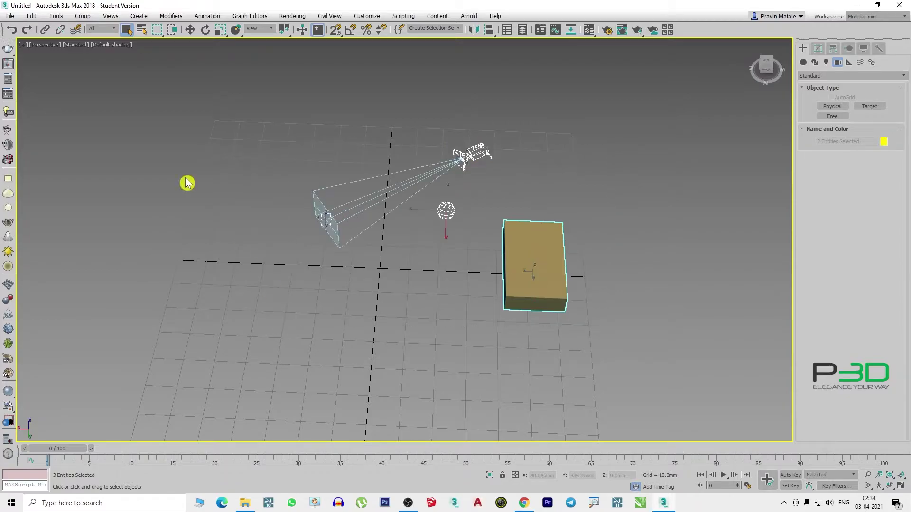
{"action": "left_click", "coordinate": [139, 67]}
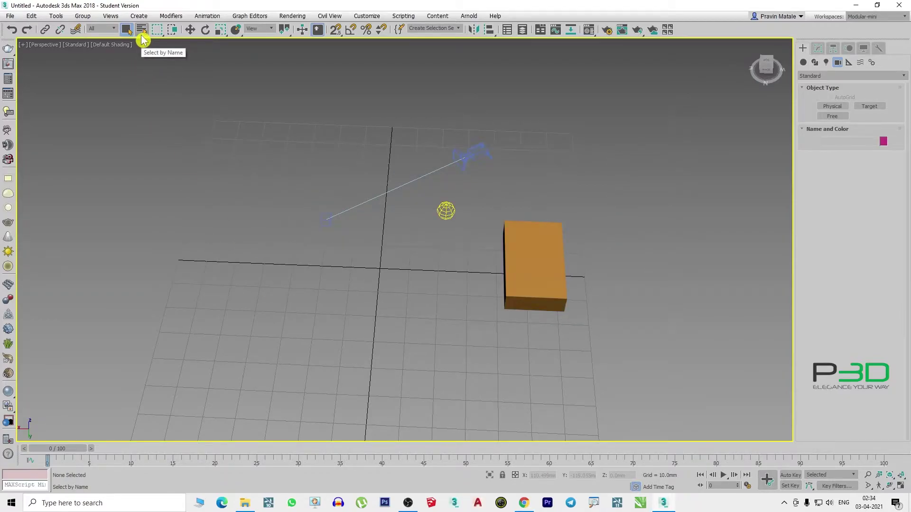
Examine the list of scene objects in Select by Name and close it without selecting anything.
{"action": "left_click", "coordinate": [142, 31]}
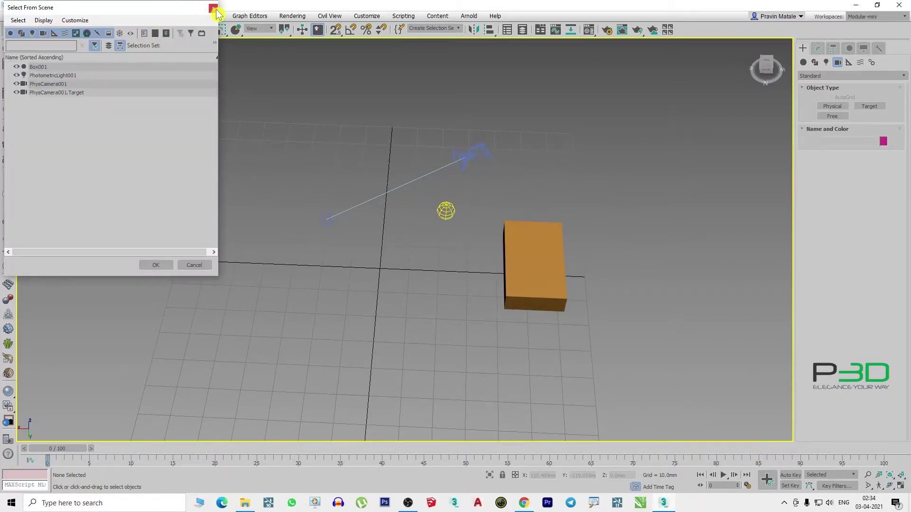
{"action": "key", "text": "Escape"}
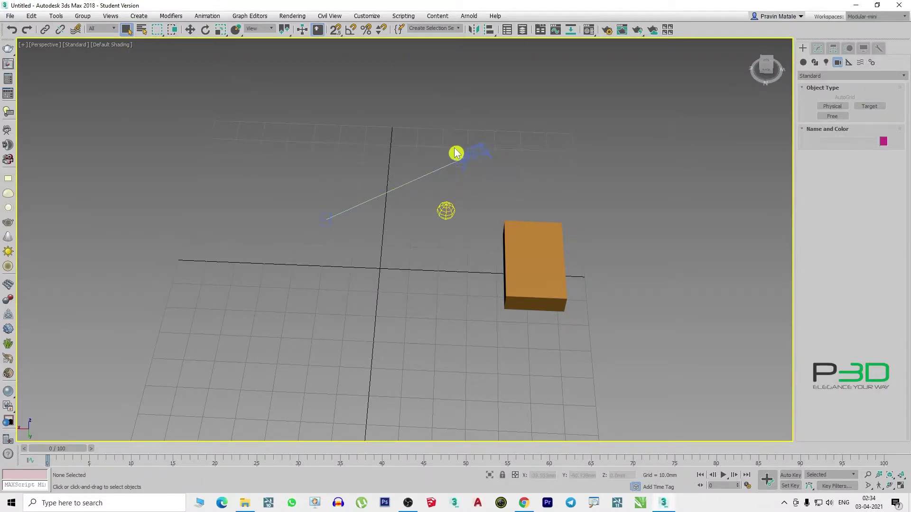
Create three more boxes beyond the first one, the last about 15 × 14 × 13 mm near the camera.
{"action": "left_click", "coordinate": [803, 62]}
{"action": "middle_click_drag", "start_coordinate": [514, 285], "coordinate": [326, 291]}
{"action": "left_click", "coordinate": [832, 105]}
{"action": "left_click_drag", "start_coordinate": [447, 194], "coordinate": [498, 249]}
{"action": "left_click", "coordinate": [557, 206]}
{"action": "left_click_drag", "start_coordinate": [558, 204], "coordinate": [598, 283]}
{"action": "left_click", "coordinate": [589, 256]}
{"action": "left_click_drag", "start_coordinate": [360, 180], "coordinate": [402, 195]}
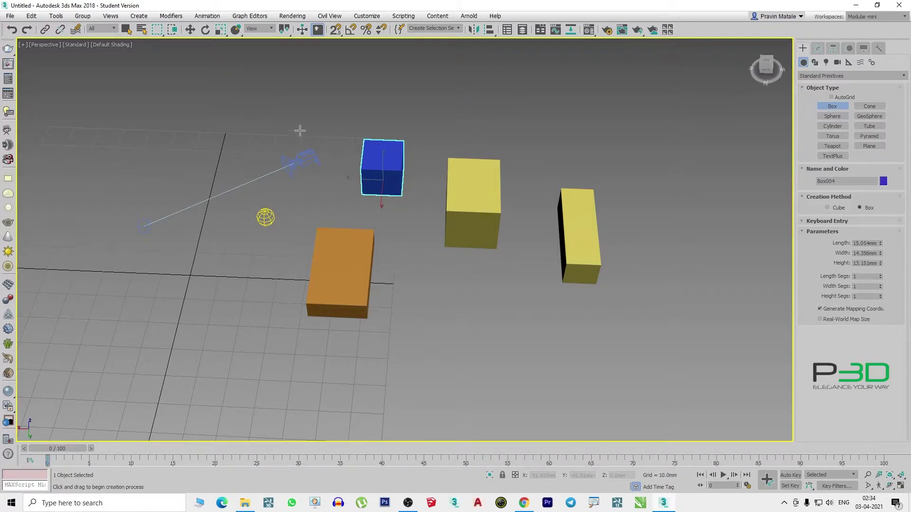
Select the orange box with the Move tool and rename it as C.
{"action": "left_click", "coordinate": [190, 29]}
{"action": "left_click", "coordinate": [346, 101]}
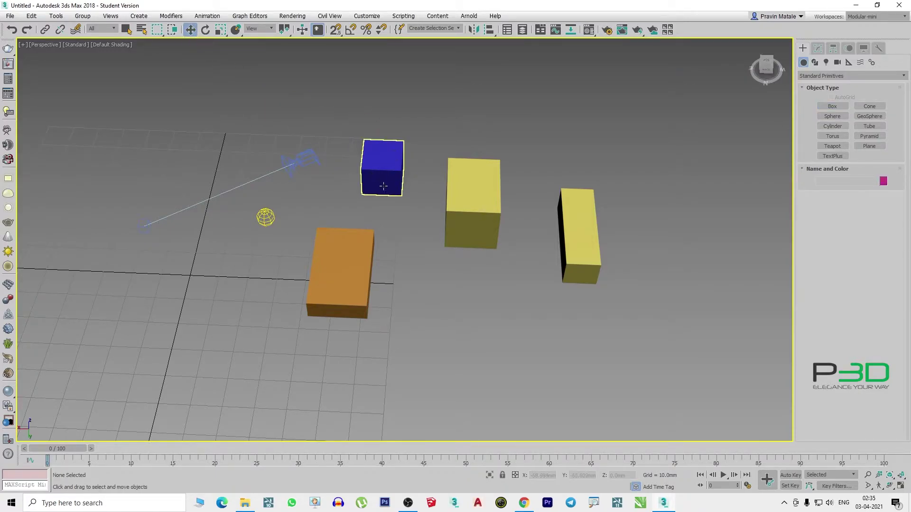
{"action": "left_click", "coordinate": [340, 272]}
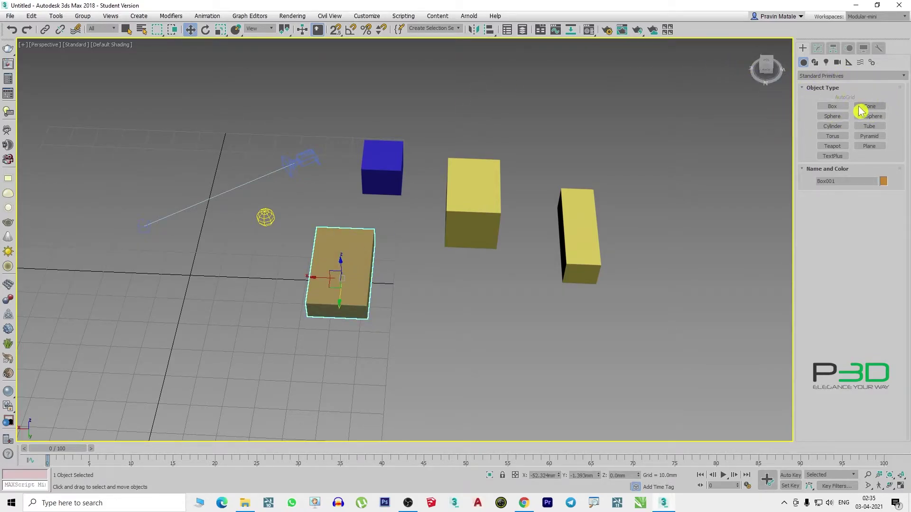
{"action": "left_click", "coordinate": [818, 182]}
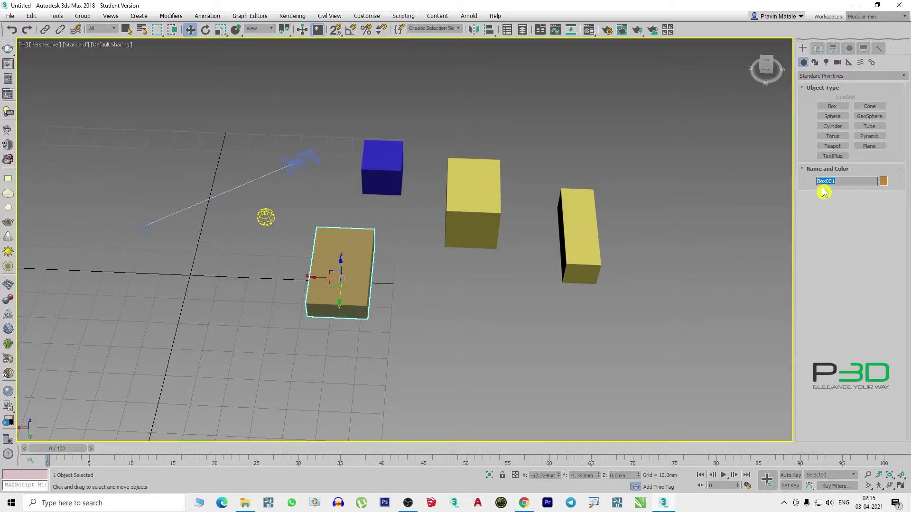
{"action": "left_click", "coordinate": [358, 284]}
{"action": "left_click", "coordinate": [845, 182]}
{"action": "type", "text": "C"}
Rename the blue box as sofa.
{"action": "left_click", "coordinate": [382, 168]}
{"action": "left_click", "coordinate": [842, 180]}
{"action": "type", "text": "sofa"}
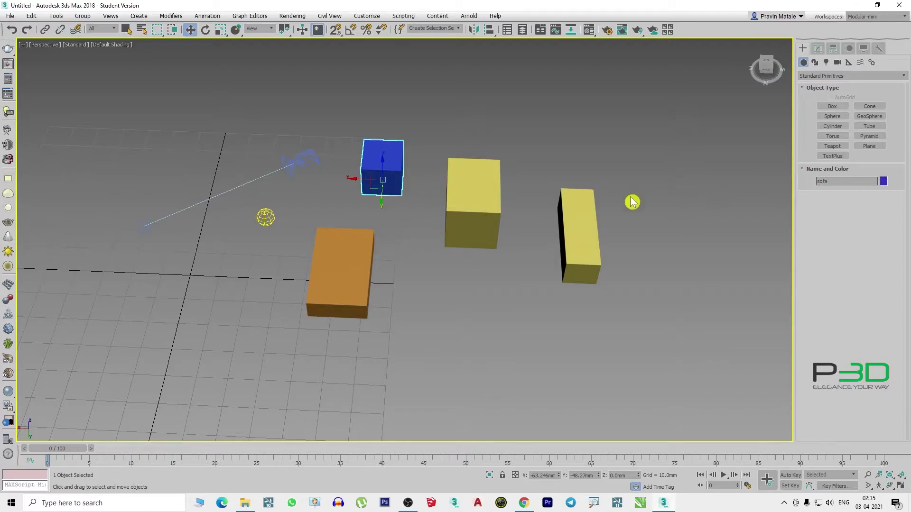
Rename the yellow box next to the blue one as wardrobe and clear the selection.
{"action": "left_click", "coordinate": [470, 209]}
{"action": "left_click", "coordinate": [873, 181]}
{"action": "type", "text": "wardrobe"}
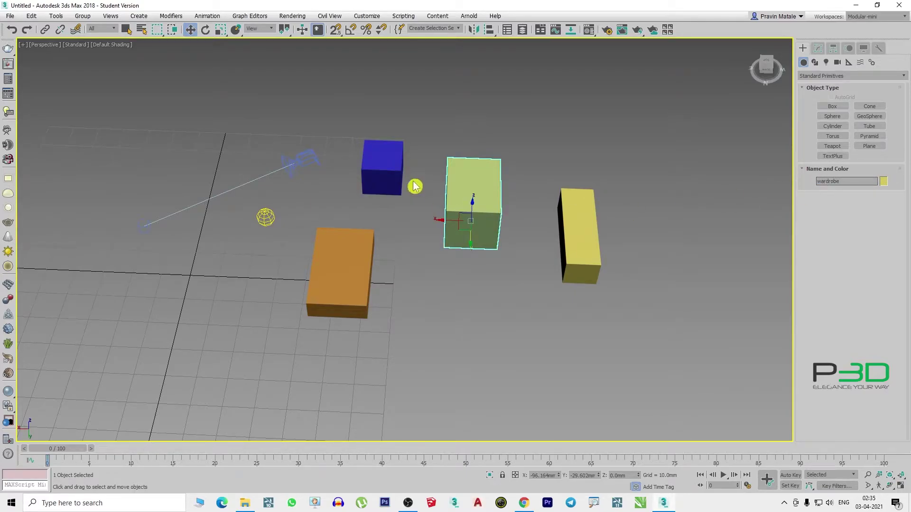
{"action": "left_click", "coordinate": [585, 180]}
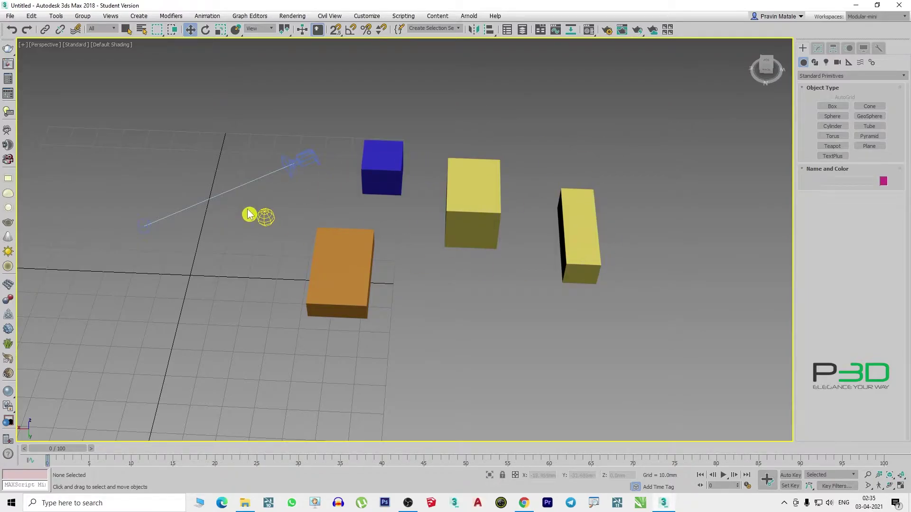
Rename the photometric light as ceiling light 1.
{"action": "left_click", "coordinate": [263, 215]}
{"action": "left_click", "coordinate": [857, 182]}
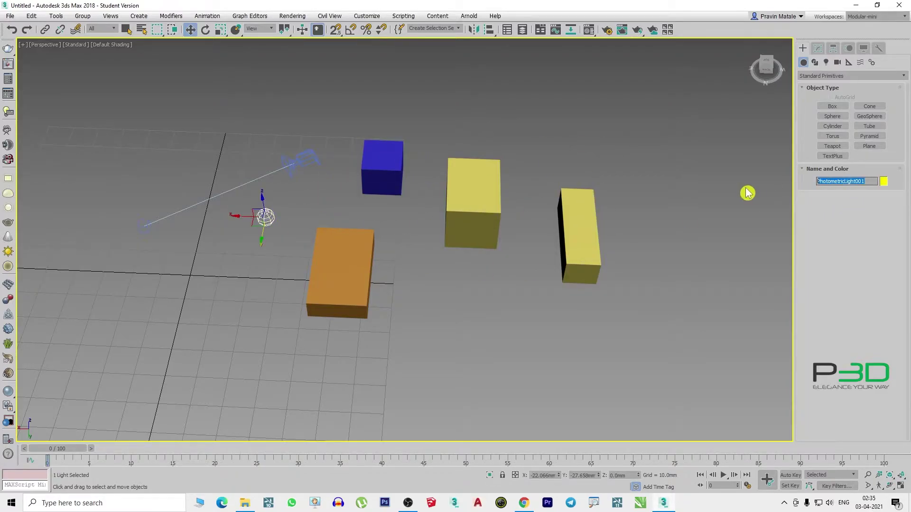
{"action": "type", "text": "cel"}
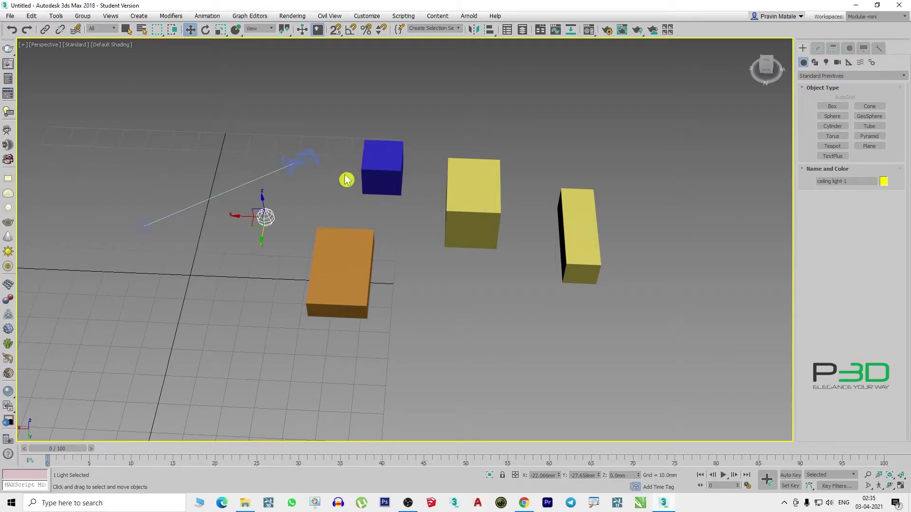
Rename the camera as camera 1, check the orange box's name and clear the selection.
{"action": "left_click", "coordinate": [306, 154]}
{"action": "left_click", "coordinate": [852, 182]}
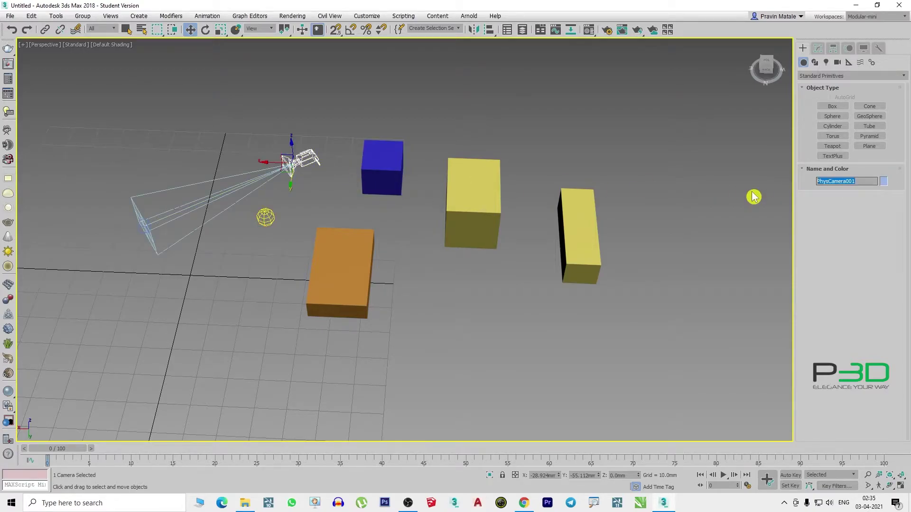
{"action": "type", "text": "camera 1"}
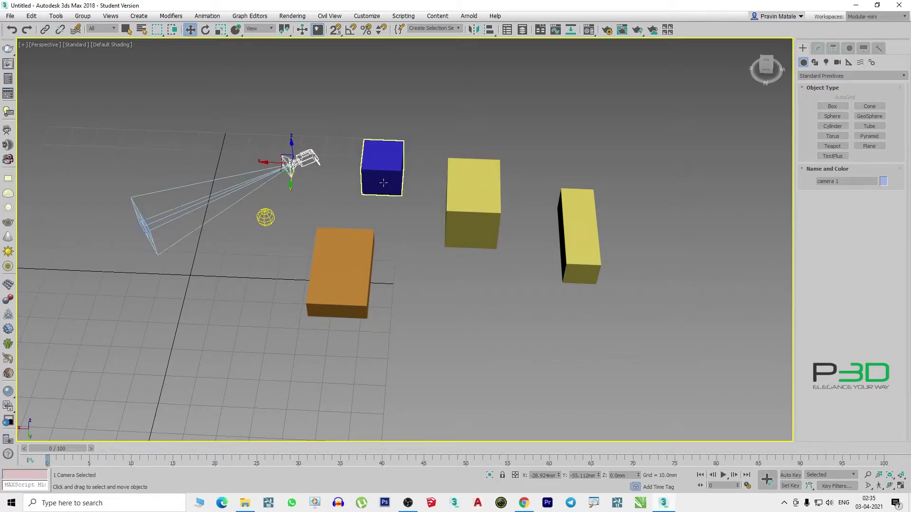
{"action": "left_click", "coordinate": [351, 135]}
{"action": "left_click", "coordinate": [335, 284]}
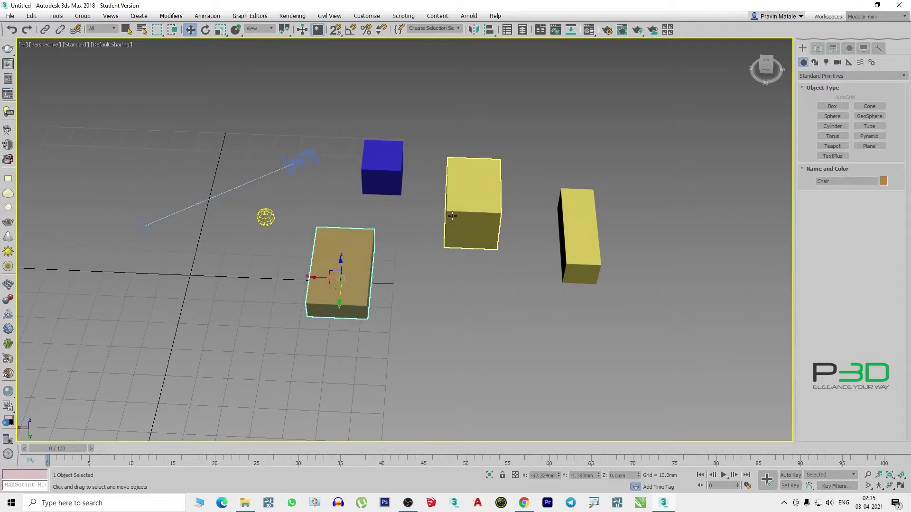
{"action": "left_click", "coordinate": [514, 300]}
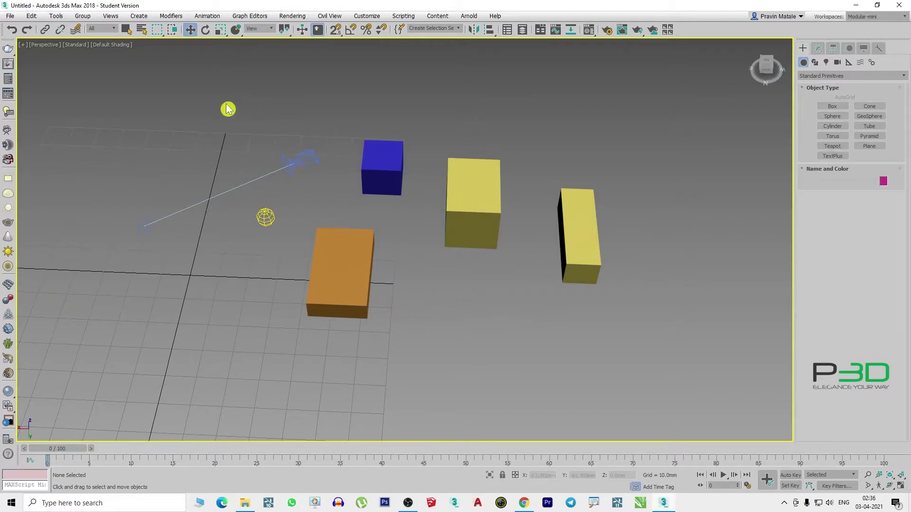
Select the sofa object by name from the scene list.
{"action": "left_click", "coordinate": [141, 31]}
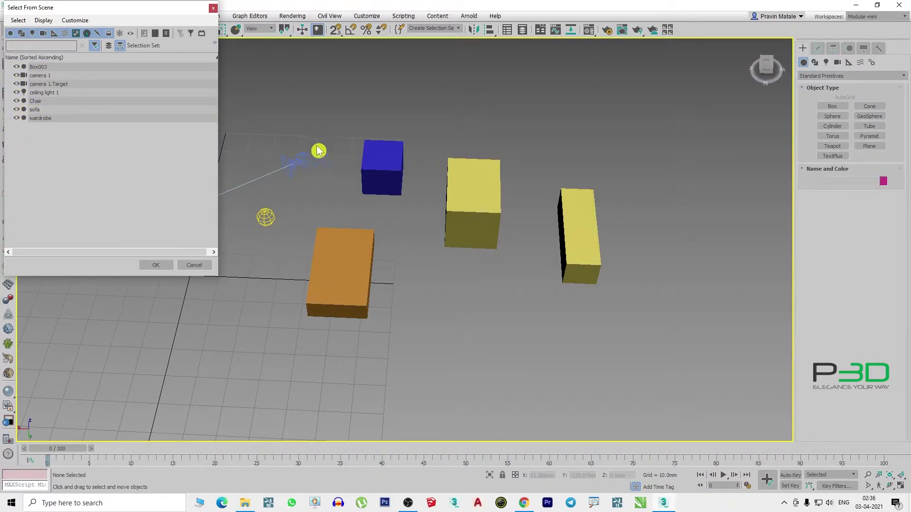
{"action": "left_click", "coordinate": [35, 111]}
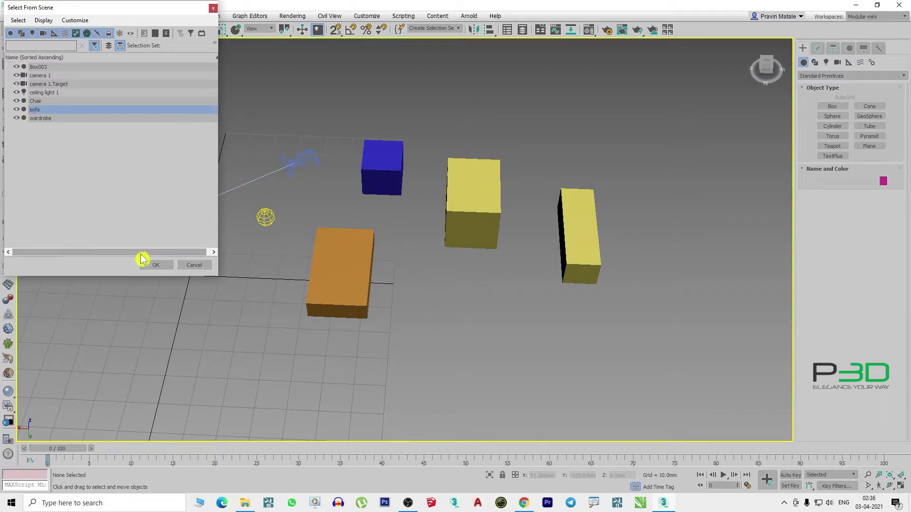
{"action": "left_click", "coordinate": [151, 264]}
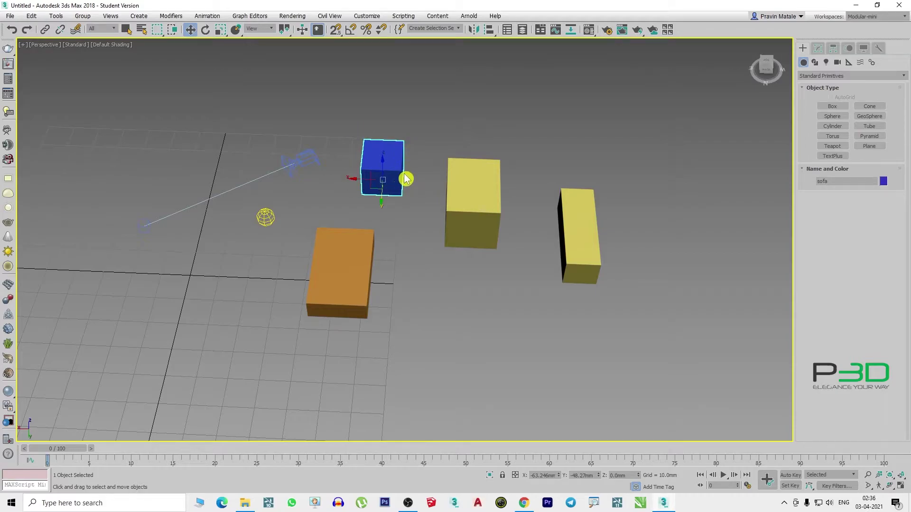
Select ceiling light 1 by name, and reopen the scene list to review it without choosing another object.
{"action": "left_click", "coordinate": [141, 30]}
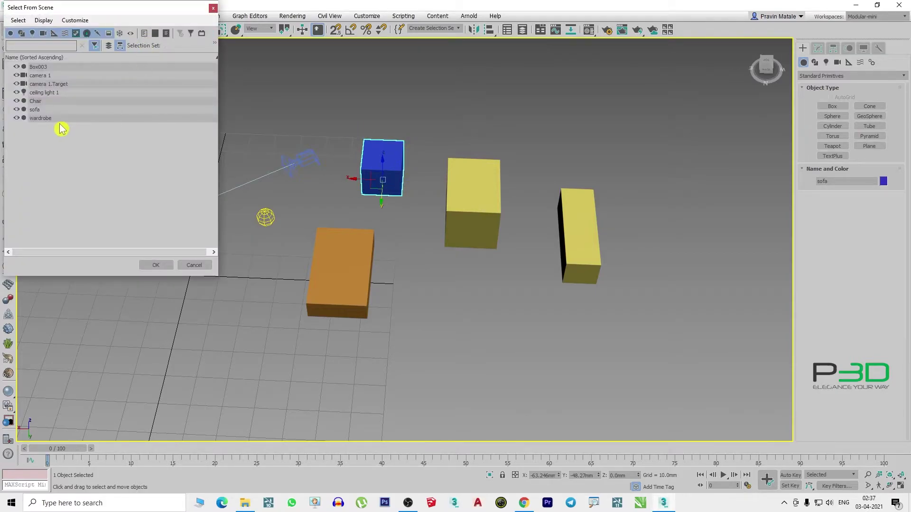
{"action": "left_click", "coordinate": [73, 93]}
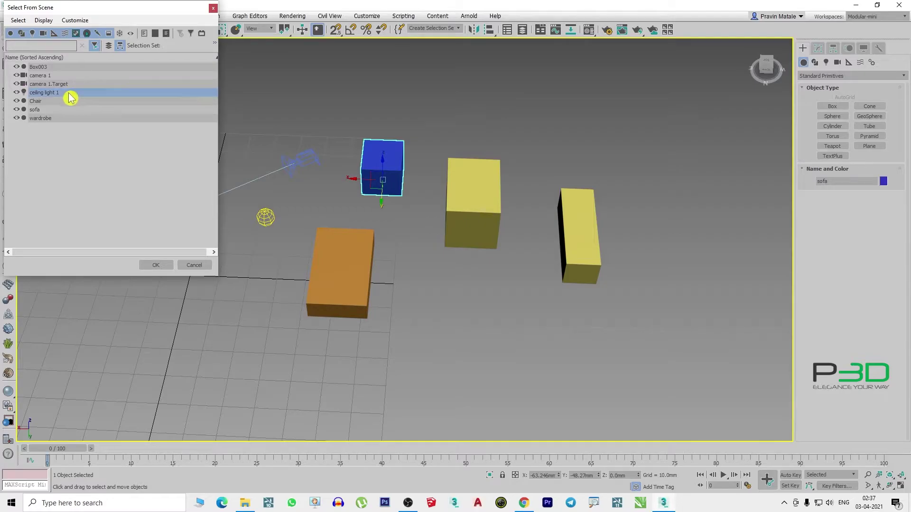
{"action": "left_click", "coordinate": [148, 266]}
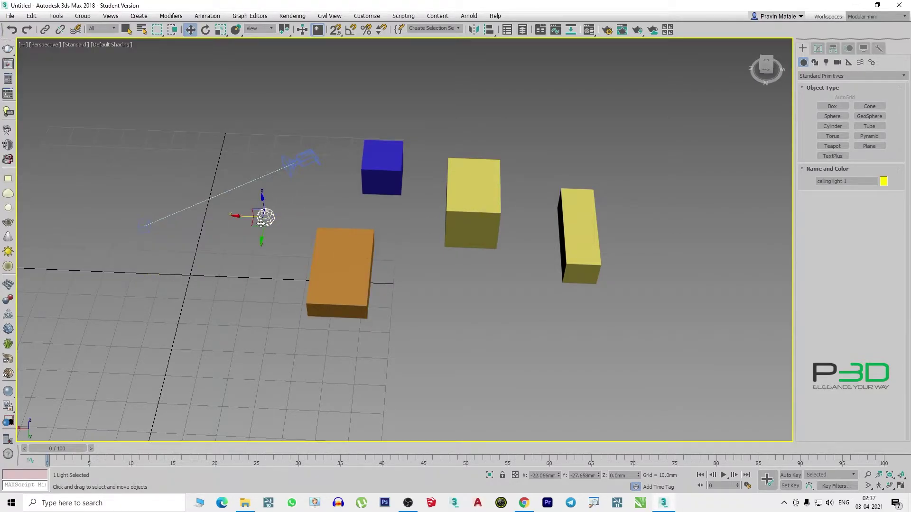
{"action": "left_click", "coordinate": [142, 29]}
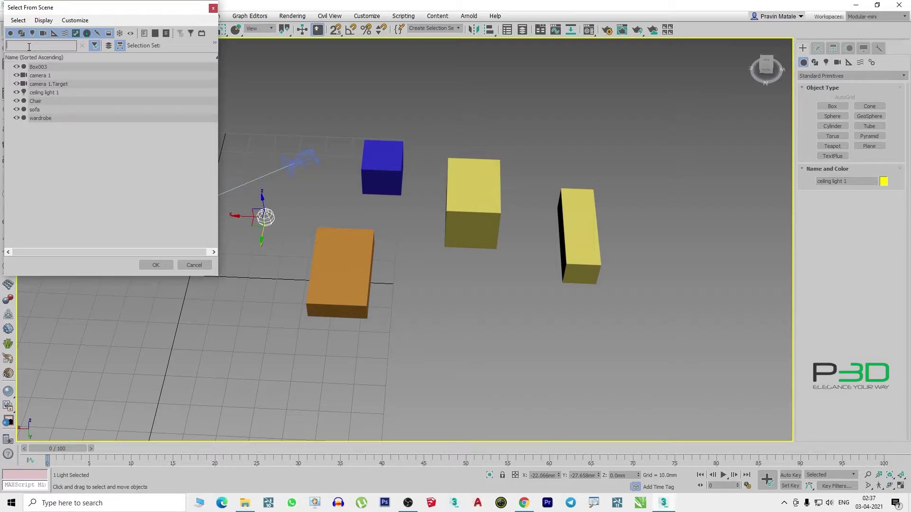
{"action": "left_click", "coordinate": [187, 266]}
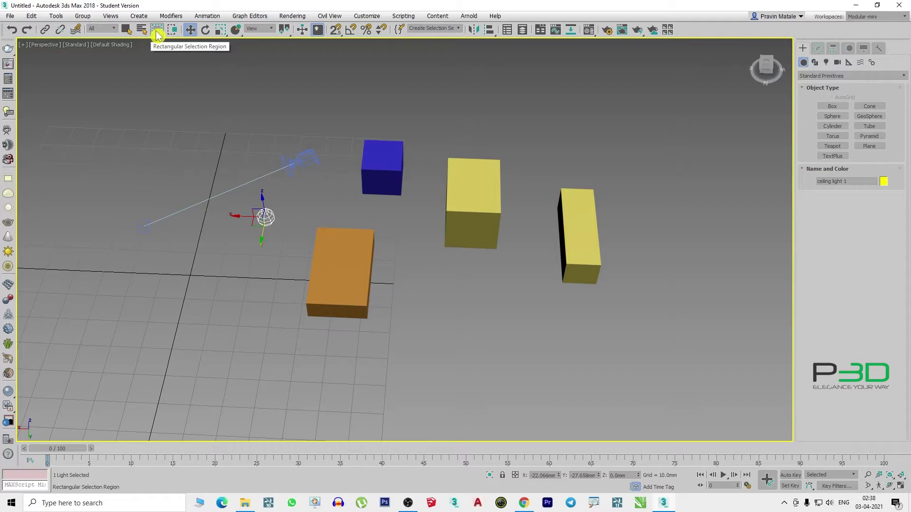
Select all objects with a rectangular region, and select only the four boxes with the Circular Selection Region.
{"action": "left_click", "coordinate": [127, 30]}
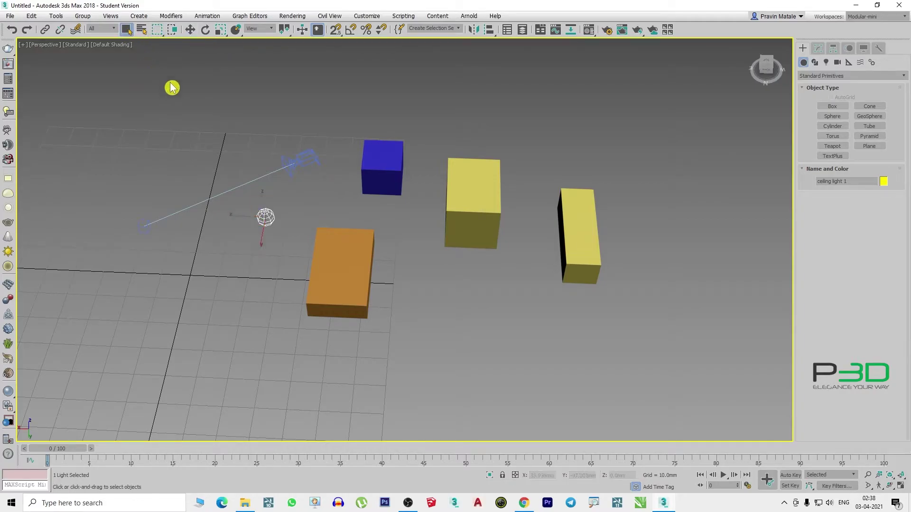
{"action": "left_click_drag", "start_coordinate": [119, 84], "coordinate": [643, 376]}
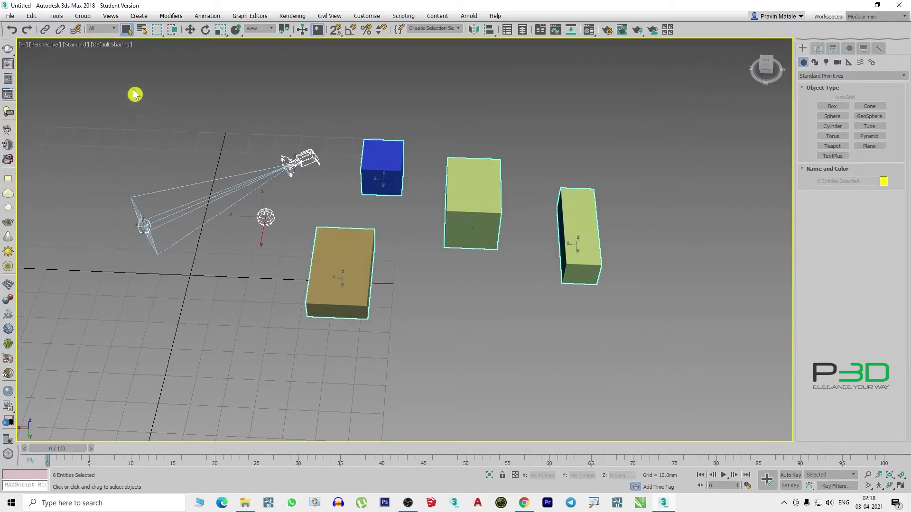
{"action": "left_click", "coordinate": [157, 34]}
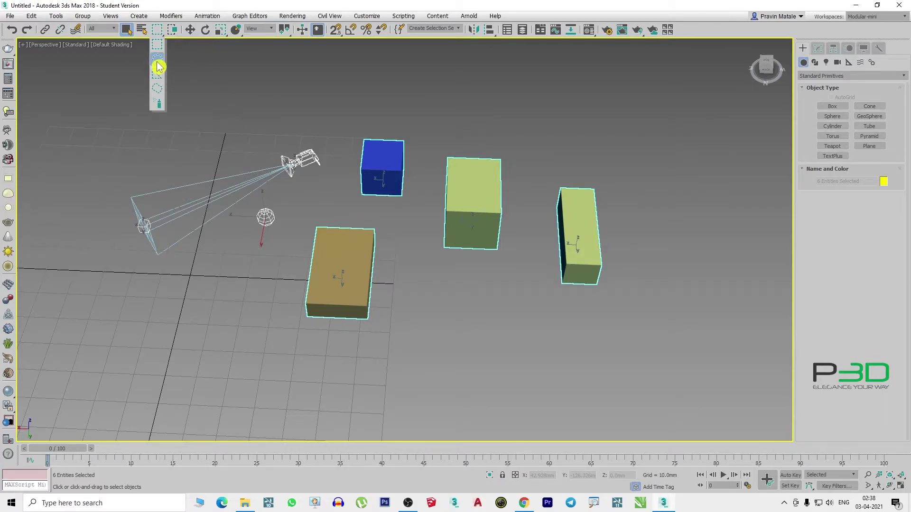
{"action": "left_click", "coordinate": [156, 61]}
{"action": "left_click_drag", "start_coordinate": [338, 189], "coordinate": [403, 286]}
{"action": "left_click_drag", "start_coordinate": [514, 267], "coordinate": [655, 376]}
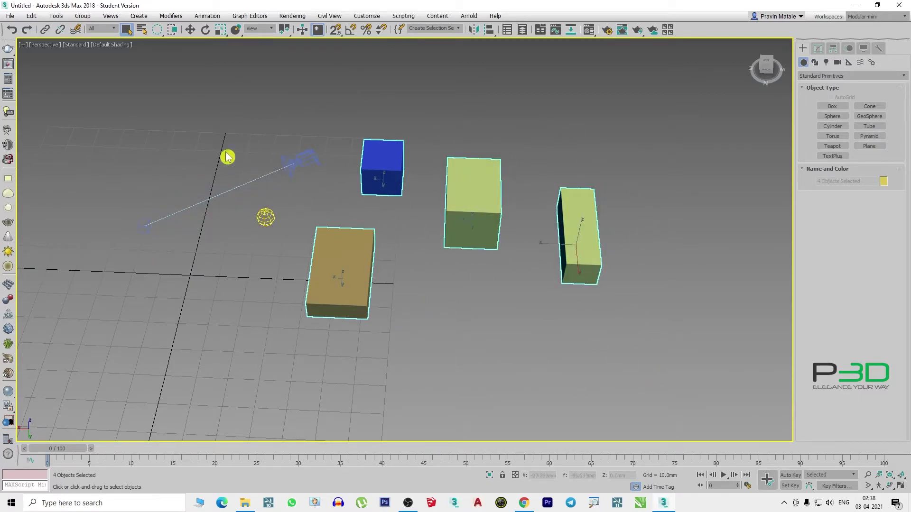
Draw a closed fence selection around the camera, blue, orange and slim yellow boxes, leaving out the light and the wardrobe.
{"action": "left_click_drag", "start_coordinate": [157, 30], "coordinate": [160, 79]}
{"action": "left_click", "coordinate": [320, 124]}
{"action": "left_click_drag", "start_coordinate": [299, 122], "coordinate": [162, 174]}
{"action": "left_click", "coordinate": [70, 234]}
{"action": "left_click", "coordinate": [139, 262]}
{"action": "left_click", "coordinate": [245, 231]}
{"action": "left_click", "coordinate": [250, 203]}
{"action": "left_click", "coordinate": [298, 192]}
{"action": "left_click", "coordinate": [296, 233]}
{"action": "left_click", "coordinate": [263, 288]}
{"action": "left_click", "coordinate": [356, 346]}
{"action": "left_click", "coordinate": [468, 314]}
{"action": "left_click", "coordinate": [397, 218]}
{"action": "left_click", "coordinate": [429, 157]}
{"action": "left_click", "coordinate": [438, 117]}
{"action": "left_click", "coordinate": [501, 125]}
{"action": "left_click", "coordinate": [537, 204]}
{"action": "left_click", "coordinate": [533, 301]}
{"action": "left_click", "coordinate": [617, 302]}
{"action": "left_click", "coordinate": [655, 224]}
{"action": "left_click", "coordinate": [575, 84]}
{"action": "left_click", "coordinate": [396, 81]}
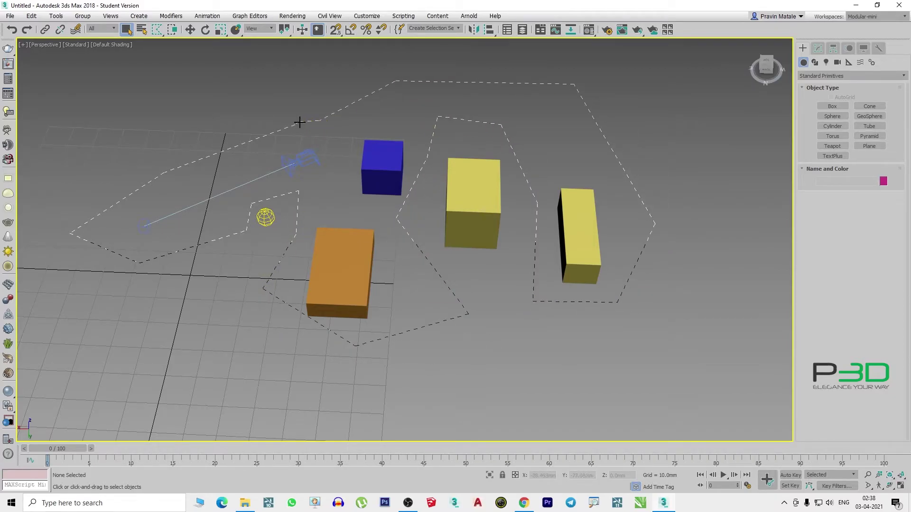
{"action": "left_click", "coordinate": [300, 123]}
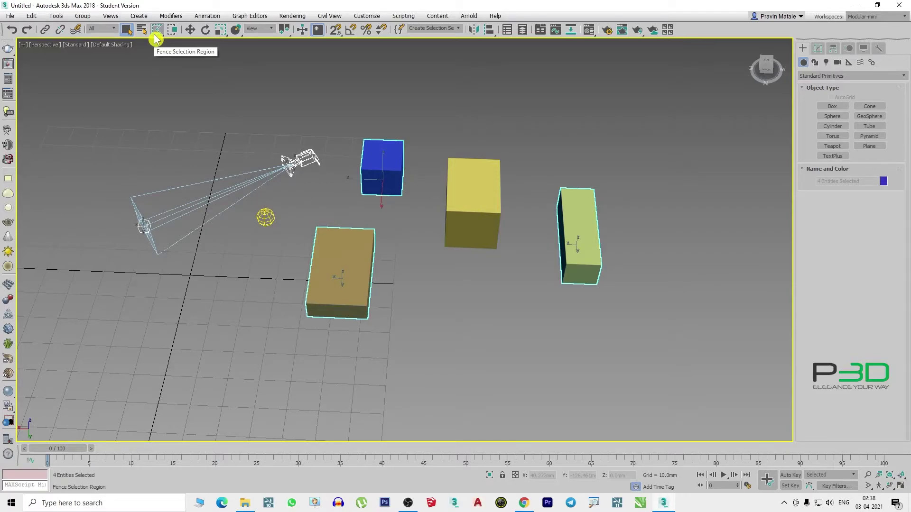
Select everything except the wardrobe with the Lasso Selection Region, and switch back to the rectangular region.
{"action": "mouse_move", "coordinate": [155, 35]}
{"action": "left_mouse_down"}
{"action": "mouse_move", "coordinate": [170, 84]}
{"action": "mouse_move", "coordinate": [160, 93]}
{"action": "left_mouse_up"}
{"action": "mouse_move", "coordinate": [186, 121]}
{"action": "left_mouse_down"}
{"action": "mouse_move", "coordinate": [67, 285]}
{"action": "mouse_move", "coordinate": [256, 374]}
{"action": "mouse_move", "coordinate": [296, 321]}
{"action": "mouse_move", "coordinate": [406, 315]}
{"action": "mouse_move", "coordinate": [460, 114]}
{"action": "mouse_move", "coordinate": [538, 167]}
{"action": "mouse_move", "coordinate": [591, 301]}
{"action": "mouse_move", "coordinate": [578, 82]}
{"action": "mouse_move", "coordinate": [276, 88]}
{"action": "mouse_move", "coordinate": [283, 93]}
{"action": "left_mouse_up"}
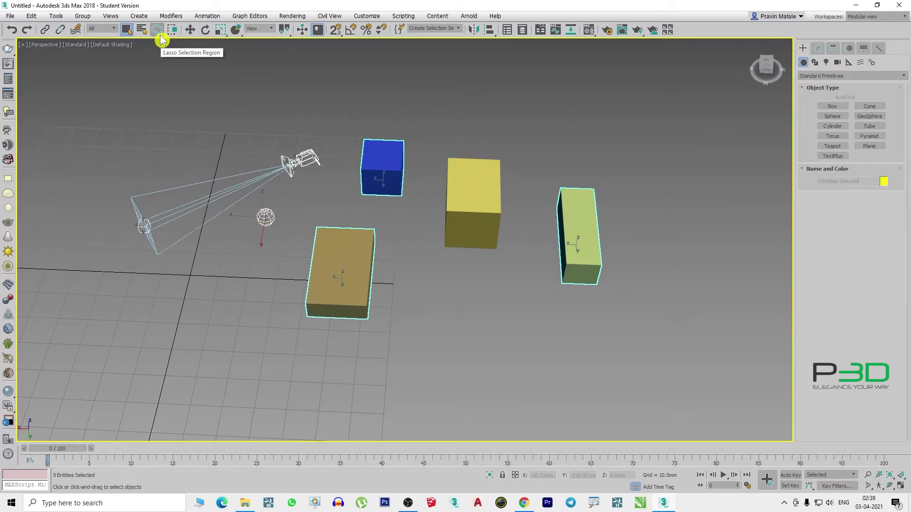
{"action": "mouse_move", "coordinate": [160, 39]}
{"action": "left_mouse_down"}
{"action": "mouse_move", "coordinate": [158, 29]}
{"action": "mouse_move", "coordinate": [166, 84]}
{"action": "mouse_move", "coordinate": [153, 88]}
{"action": "mouse_move", "coordinate": [159, 52]}
{"action": "left_mouse_up"}
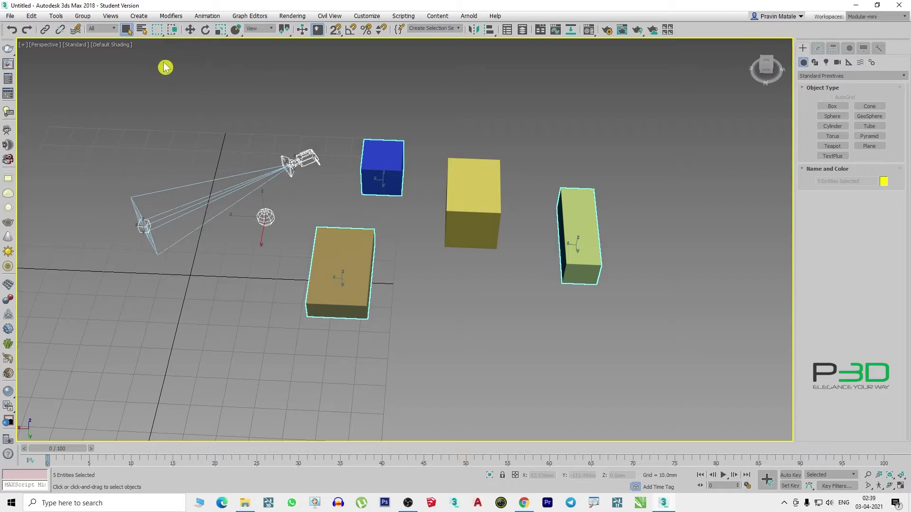
{"action": "middle_click_drag", "start_coordinate": [162, 67], "coordinate": [144, 90]}
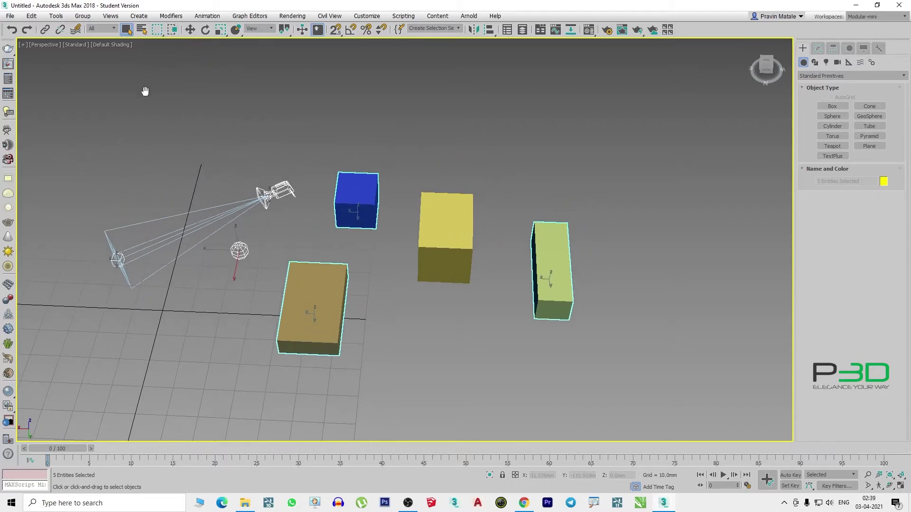
Toggle Window/Crossing to crossing mode, clear the selection and select the slim yellow box with a rectangle that partly overlaps it.
{"action": "left_click", "coordinate": [174, 30]}
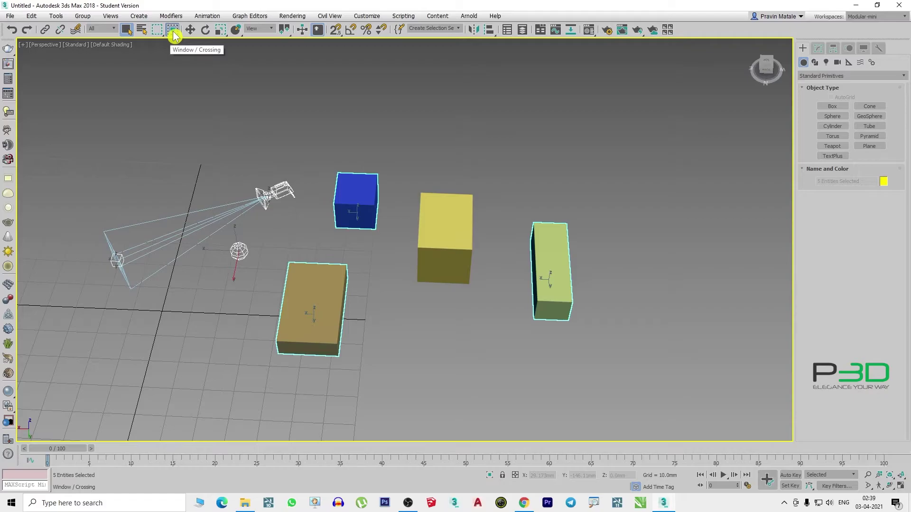
{"action": "left_click", "coordinate": [173, 30]}
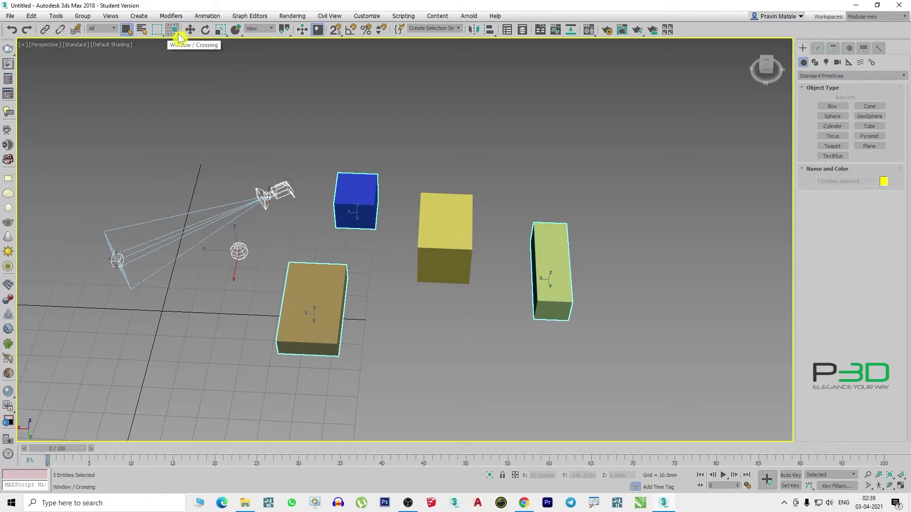
{"action": "left_click", "coordinate": [618, 151]}
{"action": "left_click_drag", "start_coordinate": [684, 144], "coordinate": [564, 247]}
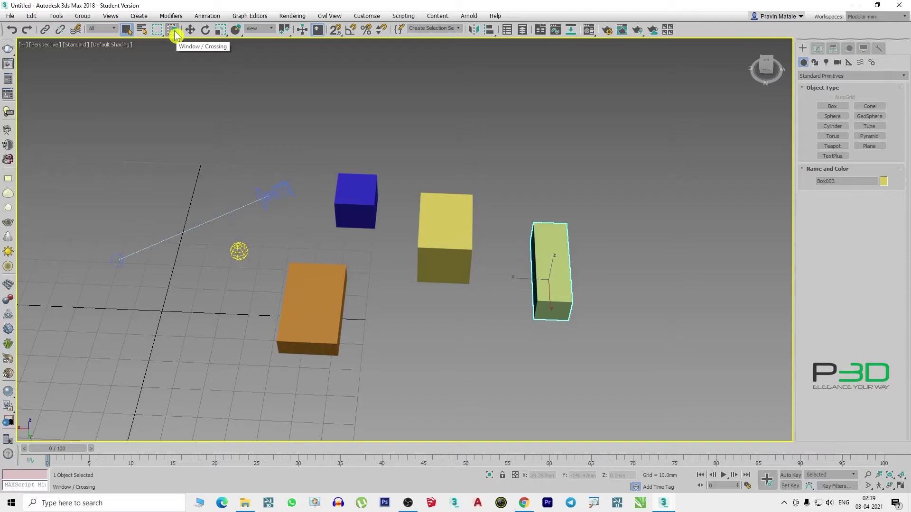
Repeat the crossing selection on the slim yellow box and on the wardrobe, ending with only the wardrobe selected.
{"action": "left_click_drag", "start_coordinate": [671, 171], "coordinate": [549, 241]}
{"action": "left_click", "coordinate": [451, 203]}
{"action": "left_click_drag", "start_coordinate": [555, 103], "coordinate": [470, 205]}
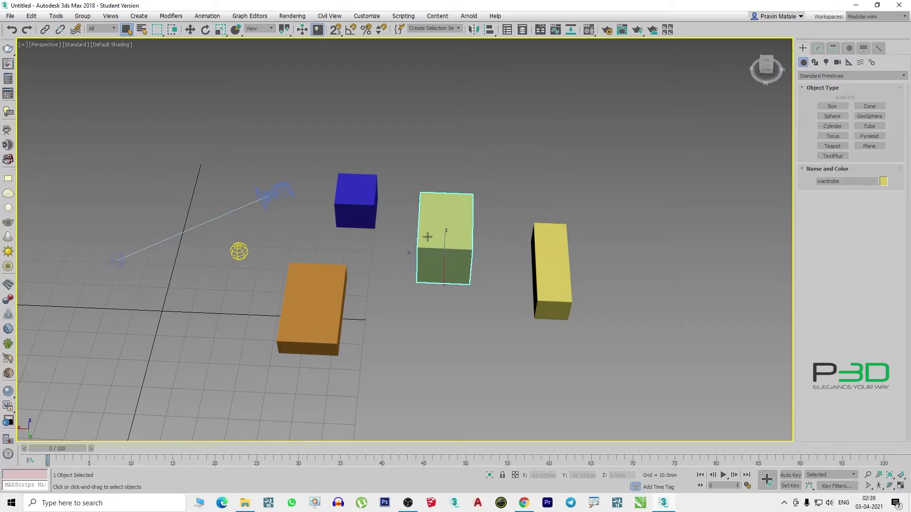
Switch to window selection, test rectangles over the yellow boxes and select the slim yellow box by fully enclosing it.
{"action": "left_click", "coordinate": [172, 33]}
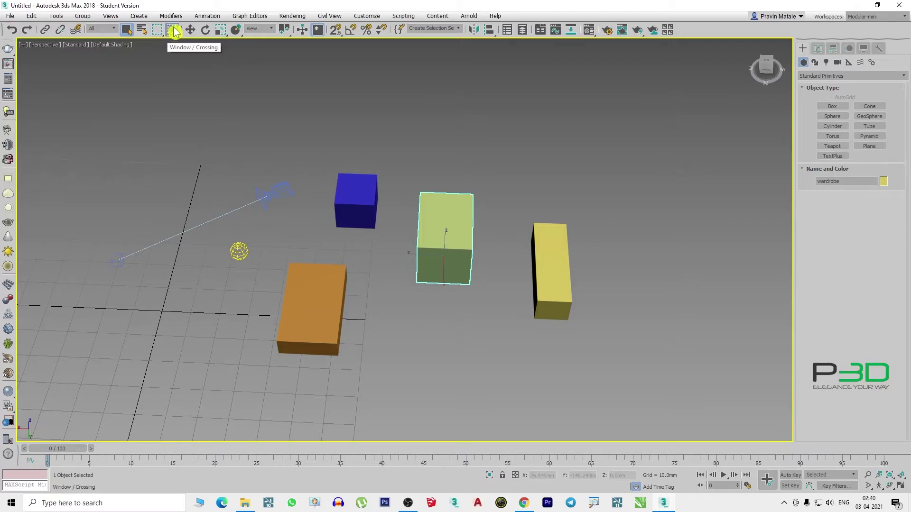
{"action": "left_click", "coordinate": [624, 177]}
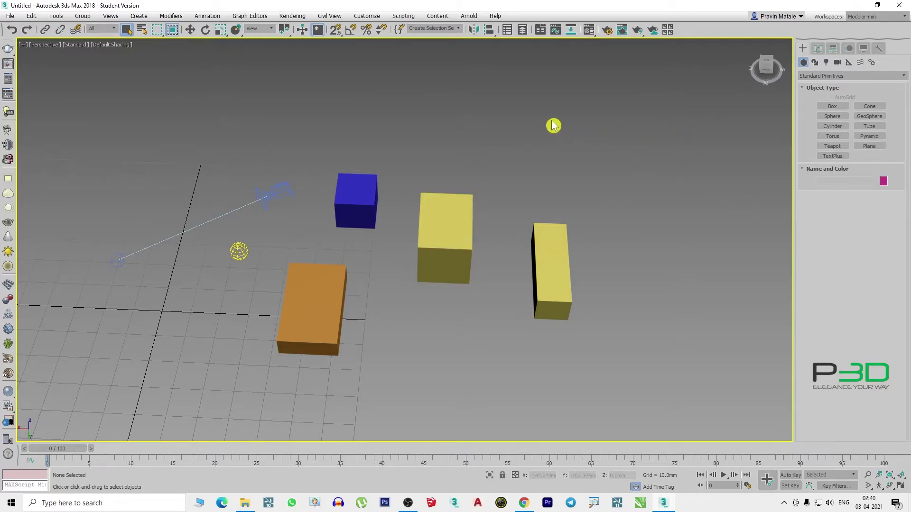
{"action": "left_click_drag", "start_coordinate": [752, 110], "coordinate": [536, 350]}
{"action": "left_click_drag", "start_coordinate": [515, 347], "coordinate": [505, 261]}
{"action": "left_click_drag", "start_coordinate": [593, 171], "coordinate": [498, 277]}
{"action": "left_click_drag", "start_coordinate": [665, 86], "coordinate": [398, 256]}
{"action": "left_click_drag", "start_coordinate": [606, 138], "coordinate": [408, 252]}
{"action": "left_click_drag", "start_coordinate": [624, 177], "coordinate": [494, 361]}
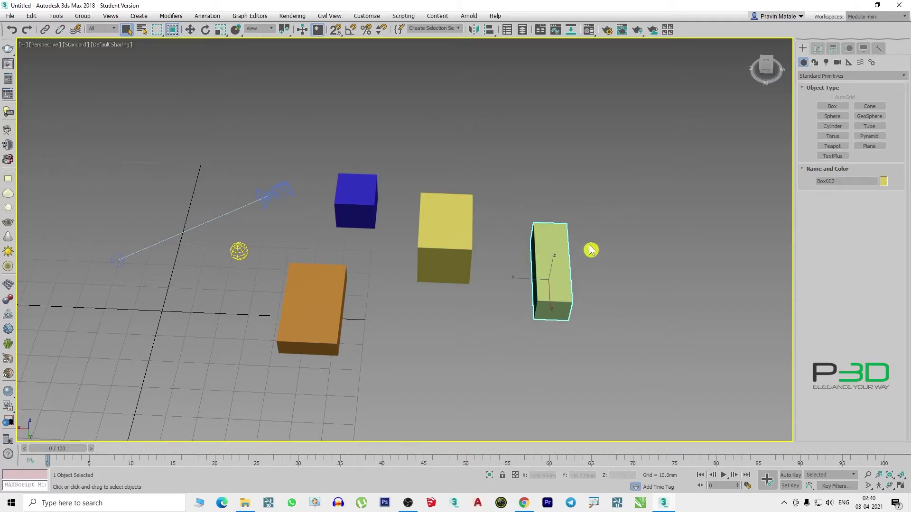
Create a thin box about 72 × 117 × 4 mm spanning beneath the blue and yellow boxes.
{"action": "left_click", "coordinate": [190, 30]}
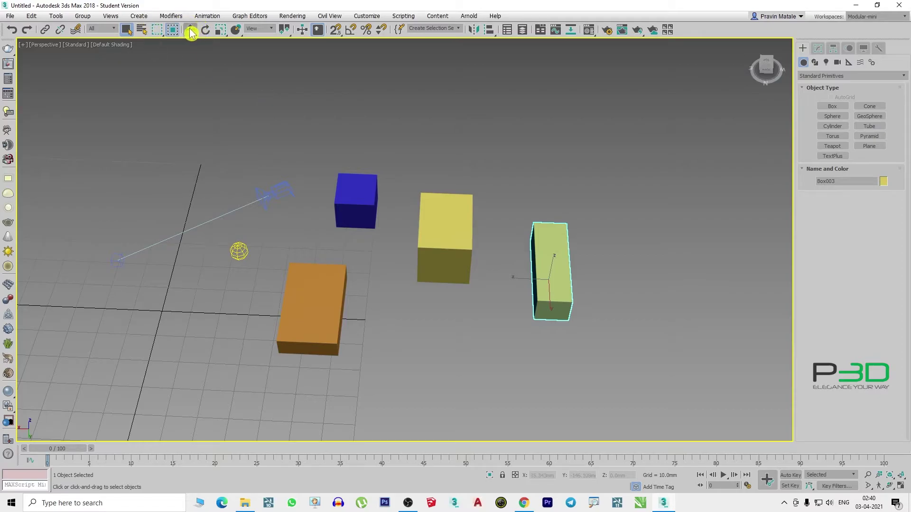
{"action": "left_click", "coordinate": [593, 266]}
{"action": "middle_click_drag", "start_coordinate": [351, 260], "coordinate": [346, 259]}
{"action": "left_click", "coordinate": [832, 107]}
{"action": "left_click_drag", "start_coordinate": [614, 168], "coordinate": [286, 303]}
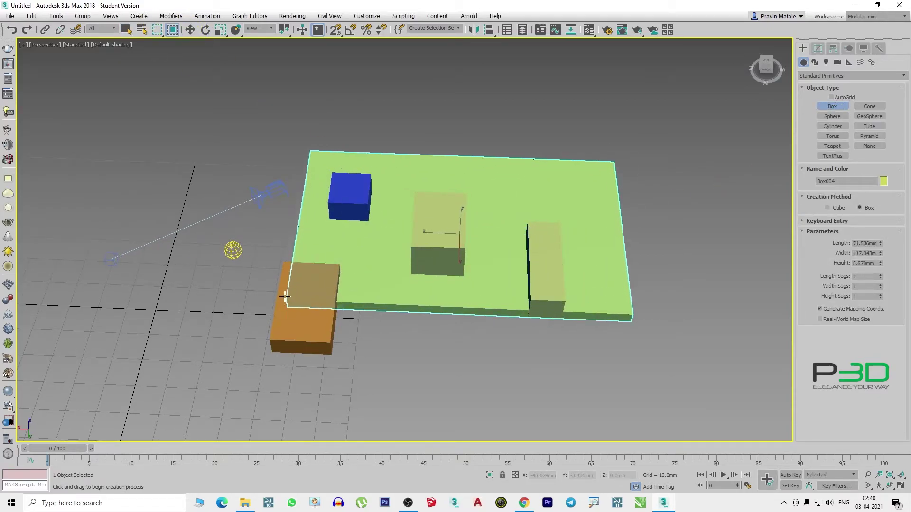
Select the wardrobe together with the thin green box using a crossing rectangle, clearing and repeating the selection once.
{"action": "scroll", "coordinate": [533, 265], "scroll_direction": "up", "scroll_amount": 3}
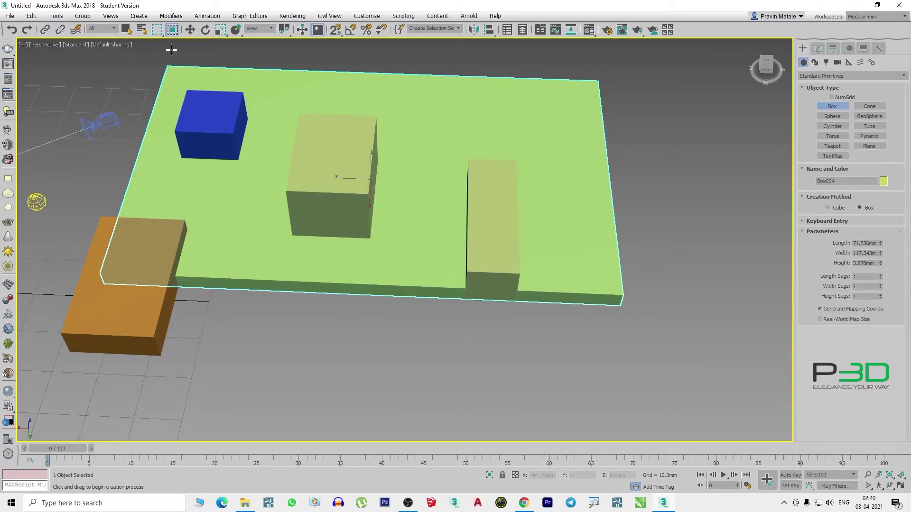
{"action": "left_click", "coordinate": [127, 30]}
{"action": "scroll", "coordinate": [407, 91], "scroll_direction": "down", "scroll_amount": 3}
{"action": "left_click_drag", "start_coordinate": [420, 68], "coordinate": [318, 229]}
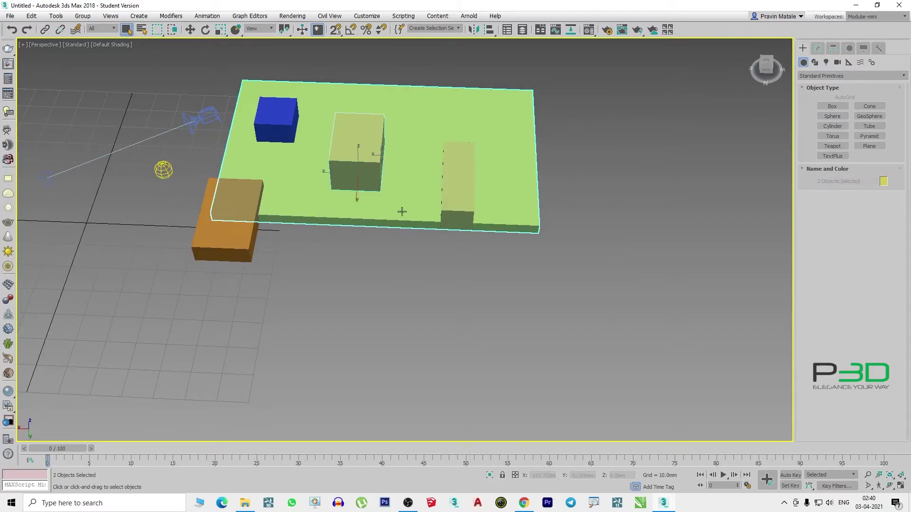
{"action": "left_click", "coordinate": [389, 240]}
{"action": "left_click_drag", "start_coordinate": [378, 155], "coordinate": [325, 254]}
{"action": "middle_click_drag", "start_coordinate": [382, 259], "coordinate": [415, 313]}
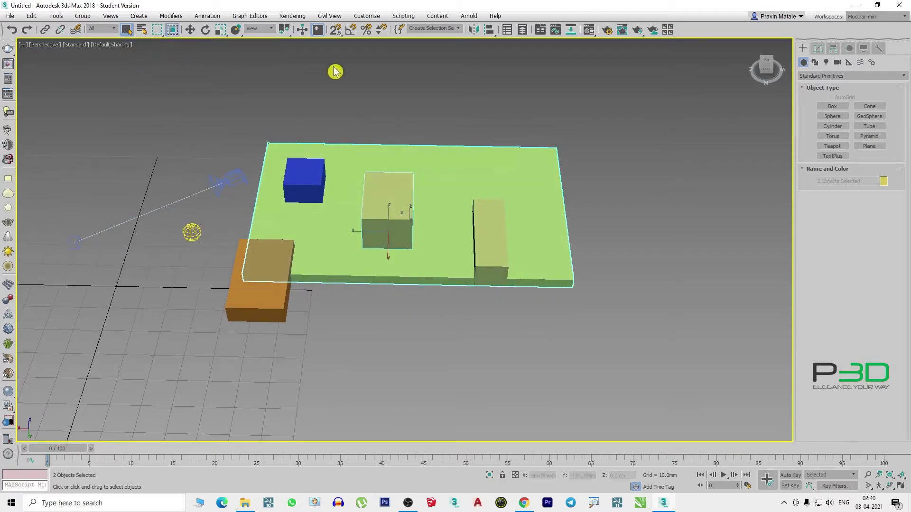
Window-select only the wardrobe and move it off the green slab to the open area beyond the slim yellow box.
{"action": "left_click", "coordinate": [455, 102]}
{"action": "left_click_drag", "start_coordinate": [448, 107], "coordinate": [351, 294]}
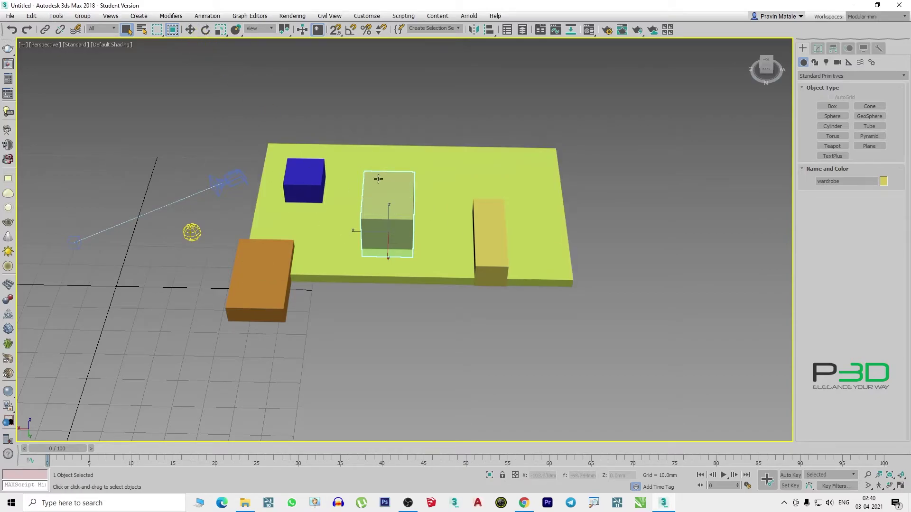
{"action": "left_click", "coordinate": [190, 31]}
{"action": "left_click", "coordinate": [242, 71]}
{"action": "left_click", "coordinate": [396, 221]}
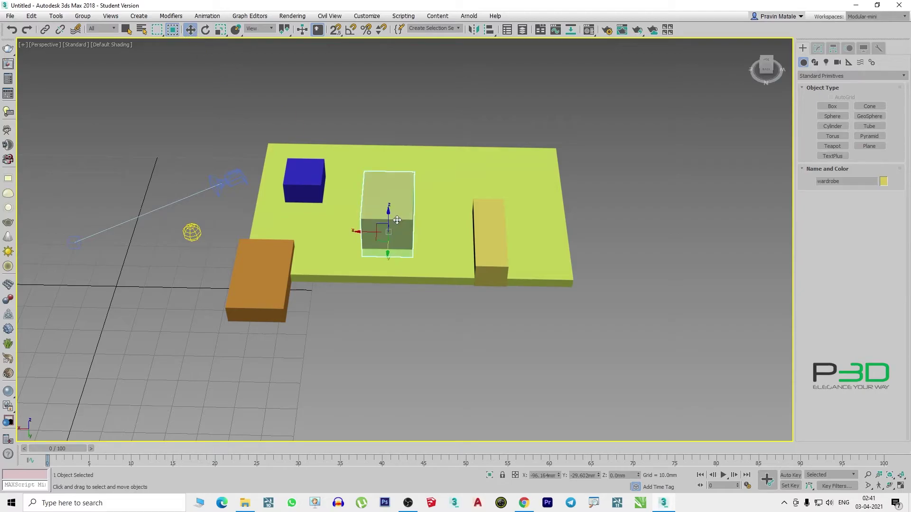
{"action": "left_click_drag", "start_coordinate": [368, 234], "coordinate": [632, 273]}
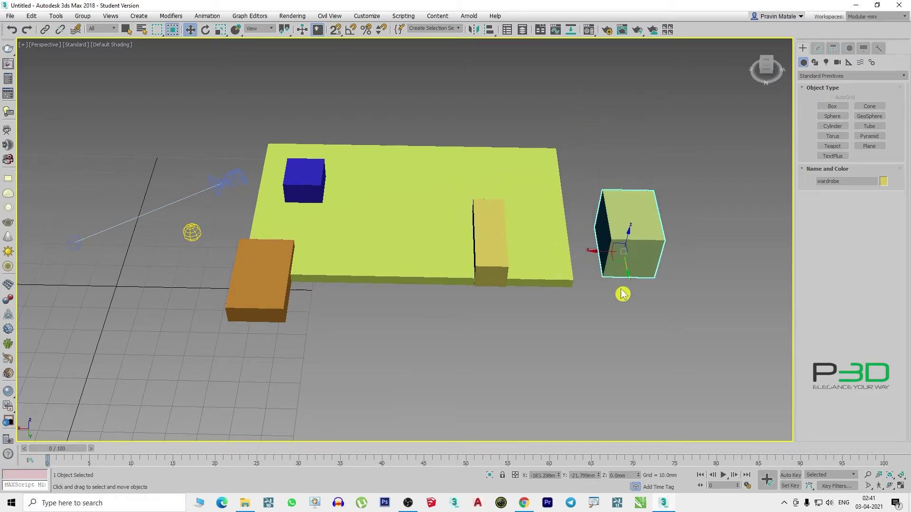
Move the wardrobe farther from the slab, to about X -192.8, Y -17.8, Z 5.4 mm.
{"action": "middle_click_drag", "start_coordinate": [626, 293], "coordinate": [482, 199]}
{"action": "scroll", "coordinate": [482, 199], "scroll_direction": "up", "scroll_amount": 4}
{"action": "middle_click_drag", "start_coordinate": [516, 260], "coordinate": [600, 264]}
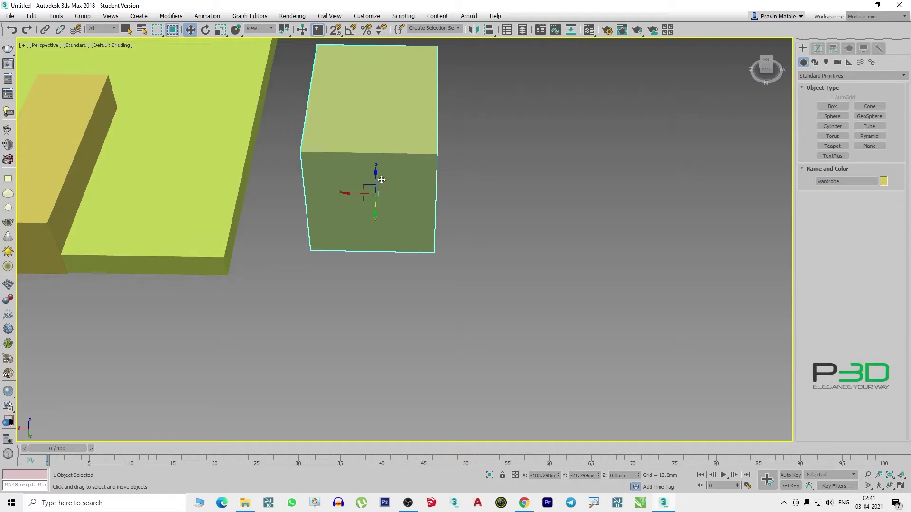
{"action": "left_click_drag", "start_coordinate": [357, 196], "coordinate": [432, 170]}
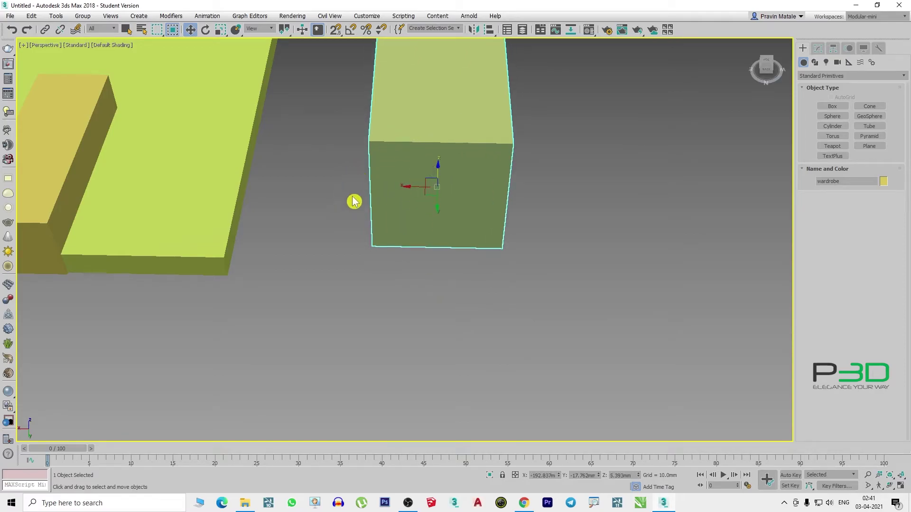
Move the wardrobe within the XZ plane, lowering it to about X -193.8, Z 0.3 mm.
{"action": "middle_click_drag", "start_coordinate": [473, 200], "coordinate": [516, 231], "text": "alt"}
{"action": "scroll", "coordinate": [374, 179], "scroll_direction": "up", "scroll_amount": 2}
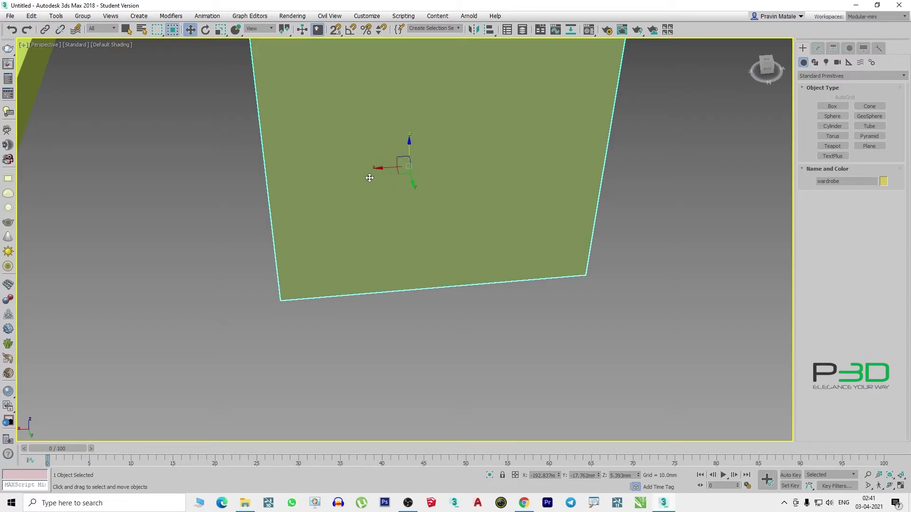
{"action": "scroll", "coordinate": [375, 171], "scroll_direction": "down", "scroll_amount": 2}
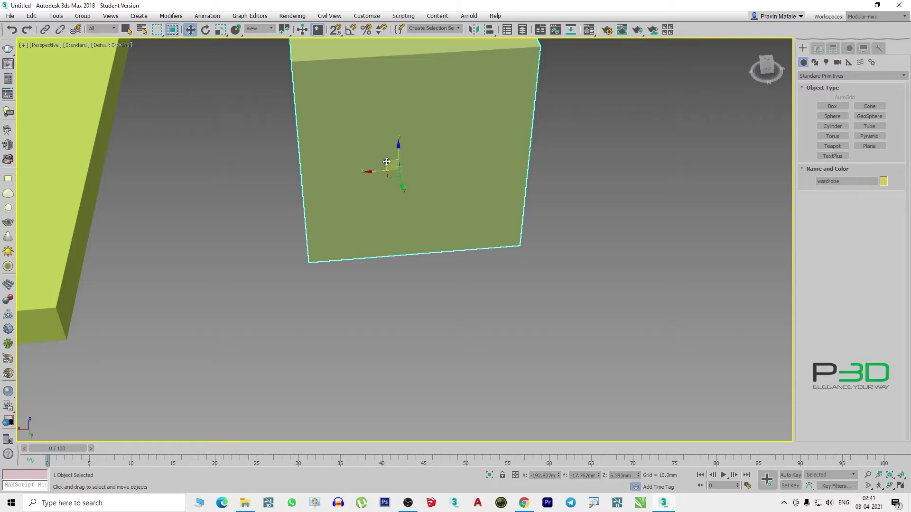
{"action": "left_click_drag", "start_coordinate": [387, 162], "coordinate": [396, 202]}
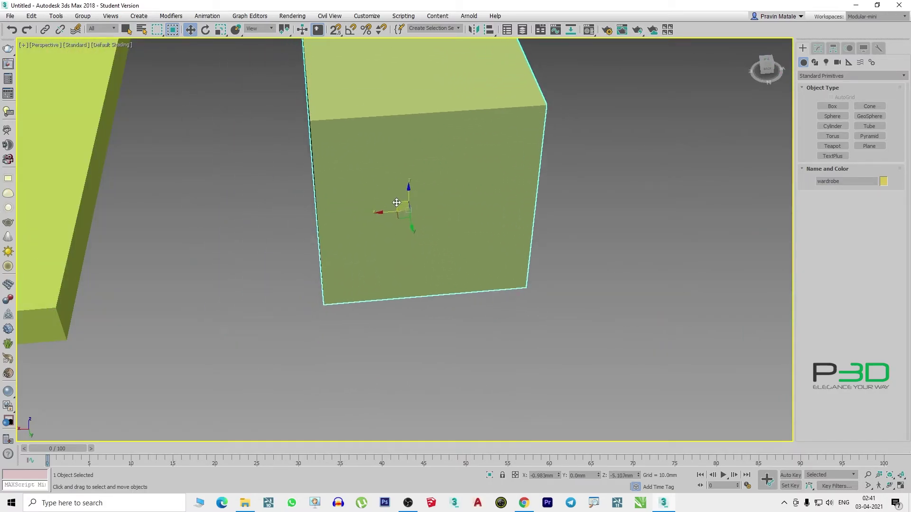
{"action": "left_click_drag", "start_coordinate": [429, 240], "coordinate": [528, 214]}
Move the wardrobe horizontally in the XY plane to about X -116.8, Y 37.0 mm.
{"action": "middle_click_drag", "start_coordinate": [528, 215], "coordinate": [408, 238], "text": "alt"}
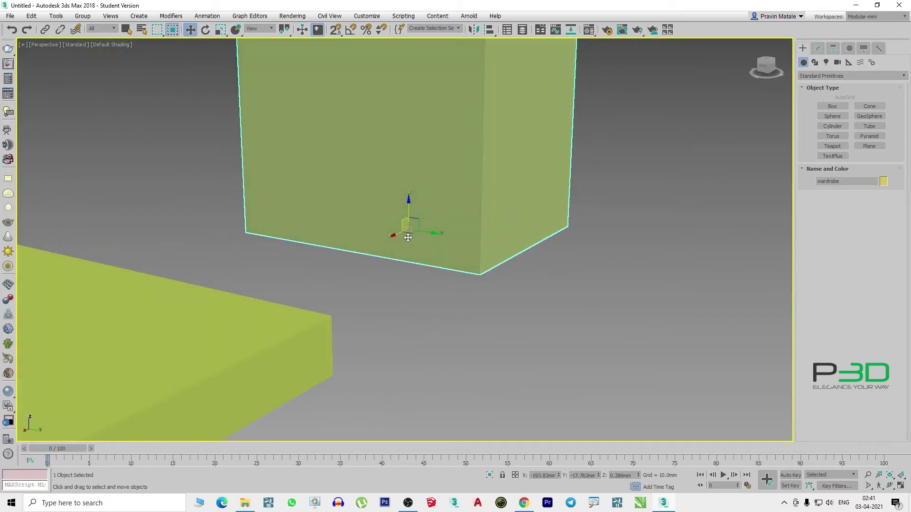
{"action": "scroll", "coordinate": [415, 236], "scroll_direction": "down", "scroll_amount": 10}
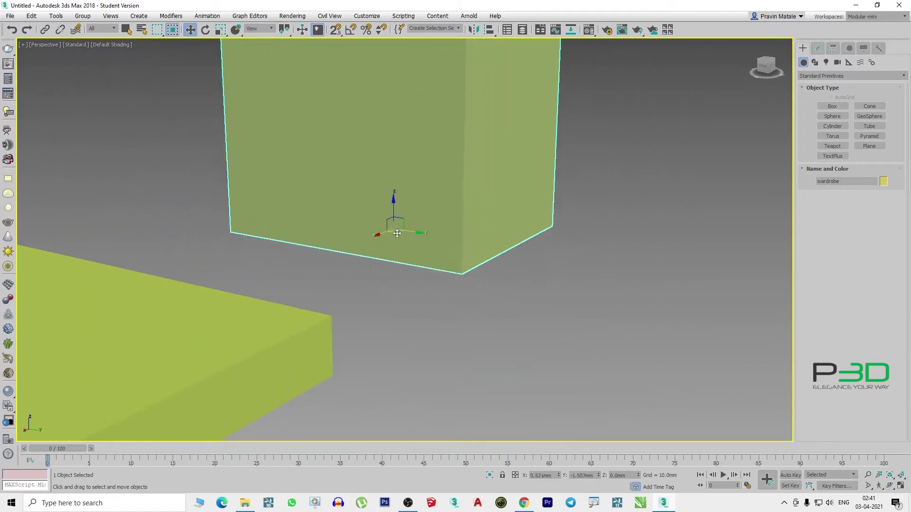
{"action": "left_click_drag", "start_coordinate": [427, 250], "coordinate": [428, 289]}
{"action": "scroll", "coordinate": [429, 289], "scroll_direction": "up", "scroll_amount": 5}
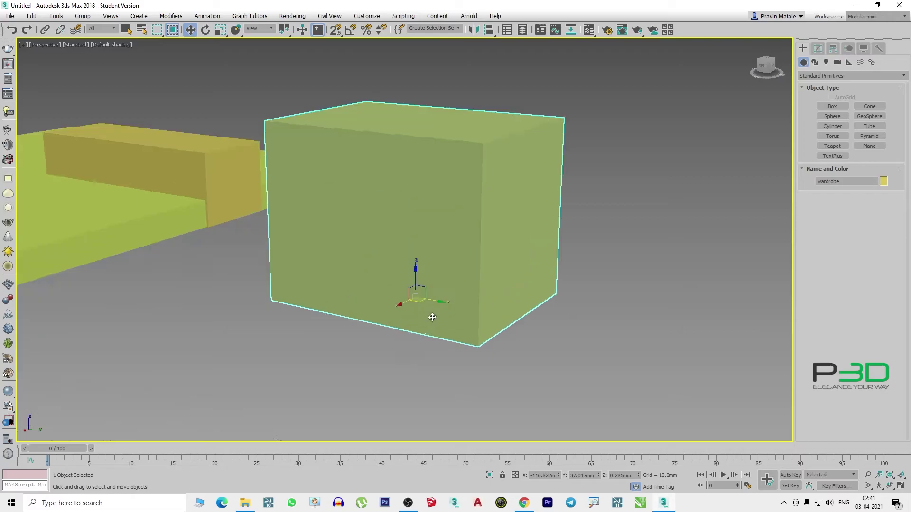
{"action": "scroll", "coordinate": [416, 296], "scroll_direction": "up", "scroll_amount": 5}
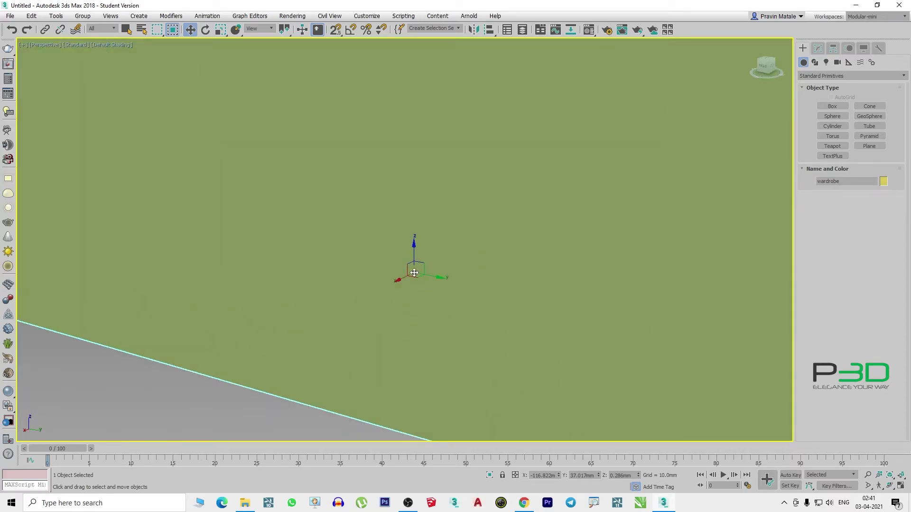
Raise and shift the wardrobe to about X -135.5, Y 49.8, Z 32.8 mm.
{"action": "scroll", "coordinate": [414, 272], "scroll_direction": "down", "scroll_amount": 10}
{"action": "left_click_drag", "start_coordinate": [414, 299], "coordinate": [403, 190]}
{"action": "scroll", "coordinate": [413, 258], "scroll_direction": "up", "scroll_amount": 5}
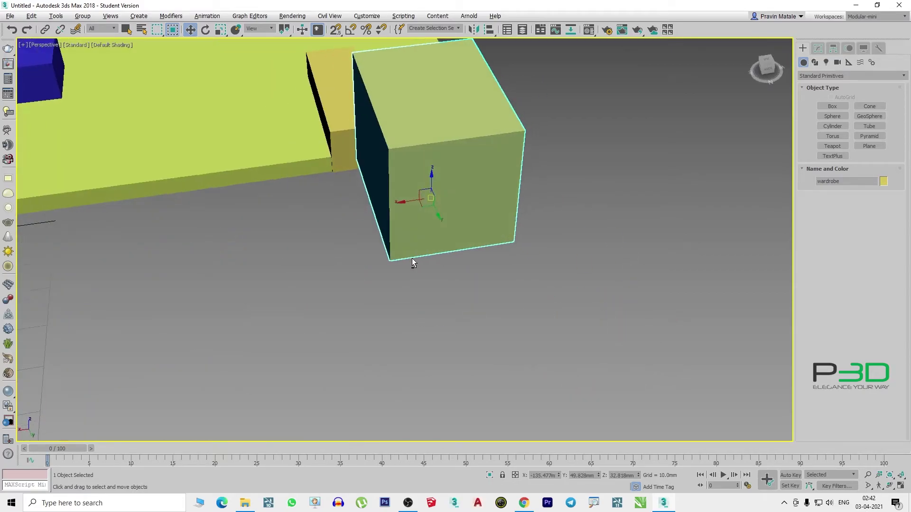
Move the wardrobe back between the blue and slim yellow boxes, to about X -98.1, Y 25.8, Z 32.8 mm.
{"action": "scroll", "coordinate": [441, 245], "scroll_direction": "down", "scroll_amount": 4}
{"action": "left_click_drag", "start_coordinate": [423, 223], "coordinate": [258, 250]}
{"action": "middle_click_drag", "start_coordinate": [257, 272], "coordinate": [334, 273]}
{"action": "scroll", "coordinate": [370, 256], "scroll_direction": "up", "scroll_amount": 3}
{"action": "left_click_drag", "start_coordinate": [354, 254], "coordinate": [434, 314]}
{"action": "left_click_drag", "start_coordinate": [455, 257], "coordinate": [446, 204]}
{"action": "scroll", "coordinate": [239, 149], "scroll_direction": "down", "scroll_amount": 3}
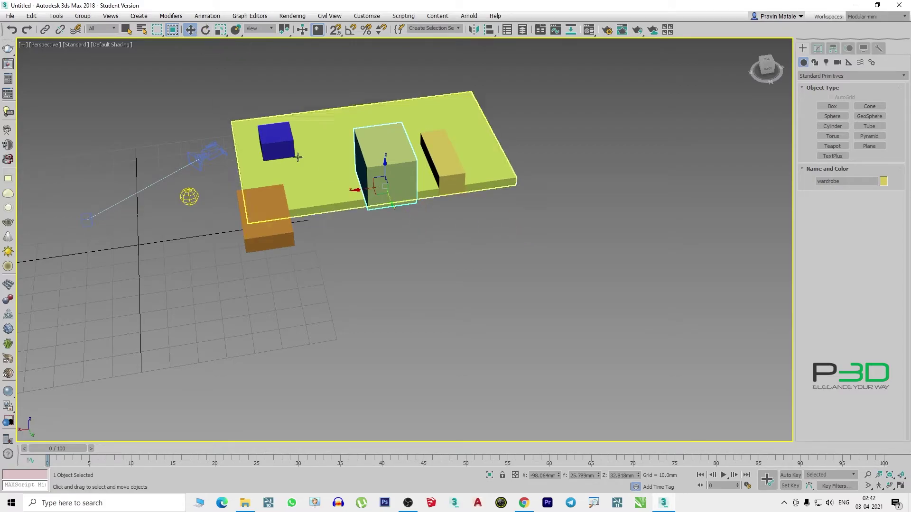
Rotate the wardrobe about its vertical axis and back, and tilt it about 8.7 degrees around X.
{"action": "left_click", "coordinate": [205, 30]}
{"action": "middle_click_drag", "start_coordinate": [432, 233], "coordinate": [412, 269]}
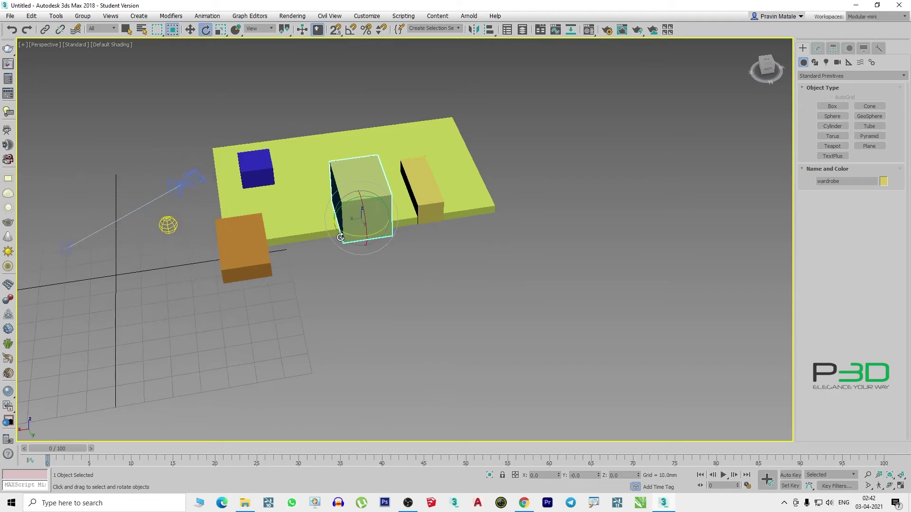
{"action": "scroll", "coordinate": [351, 233], "scroll_direction": "up", "scroll_amount": 5}
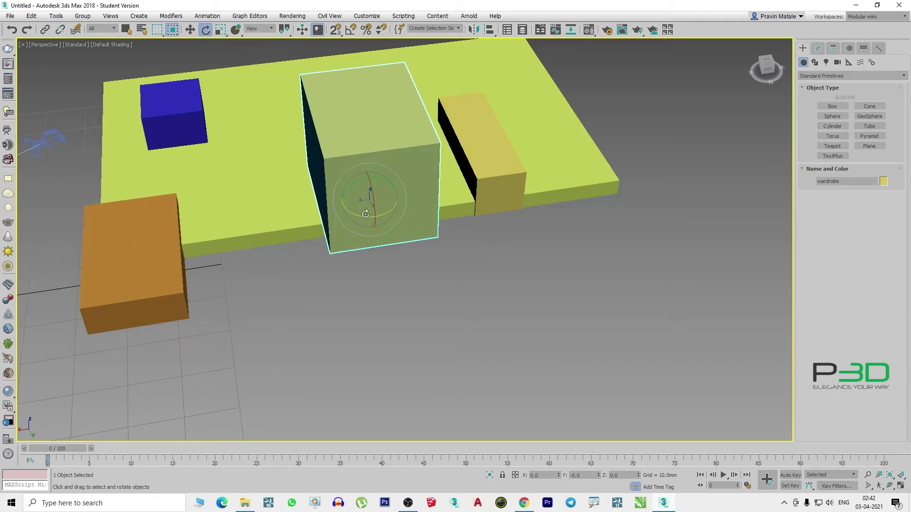
{"action": "left_click_drag", "start_coordinate": [349, 215], "coordinate": [413, 229]}
{"action": "mouse_move", "coordinate": [374, 195]}
{"action": "left_mouse_down"}
{"action": "mouse_move", "coordinate": [388, 276]}
{"action": "mouse_move", "coordinate": [362, 189]}
{"action": "left_mouse_up"}
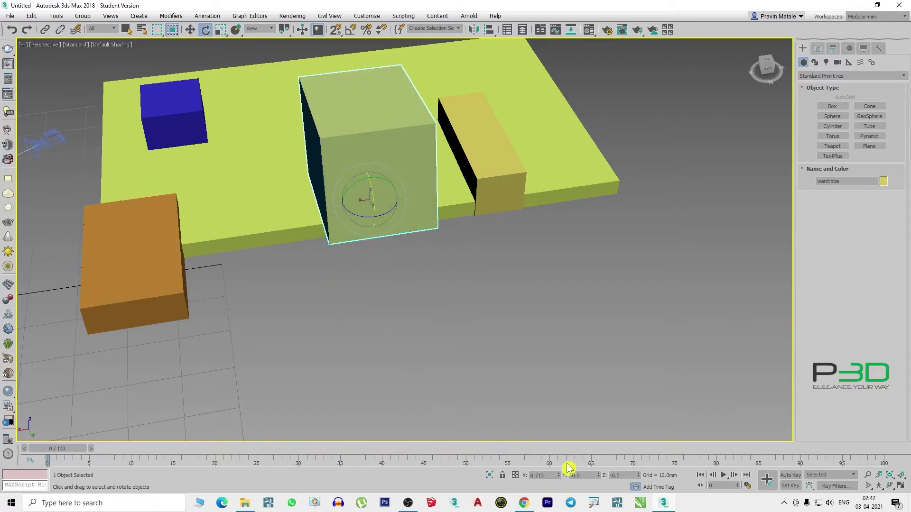
Reset the wardrobe's X rotation and undo a further trial rotation.
{"action": "right_click", "coordinate": [559, 475]}
{"action": "left_click_drag", "start_coordinate": [369, 217], "coordinate": [557, 362]}
{"action": "key", "text": "ctrl+z"}
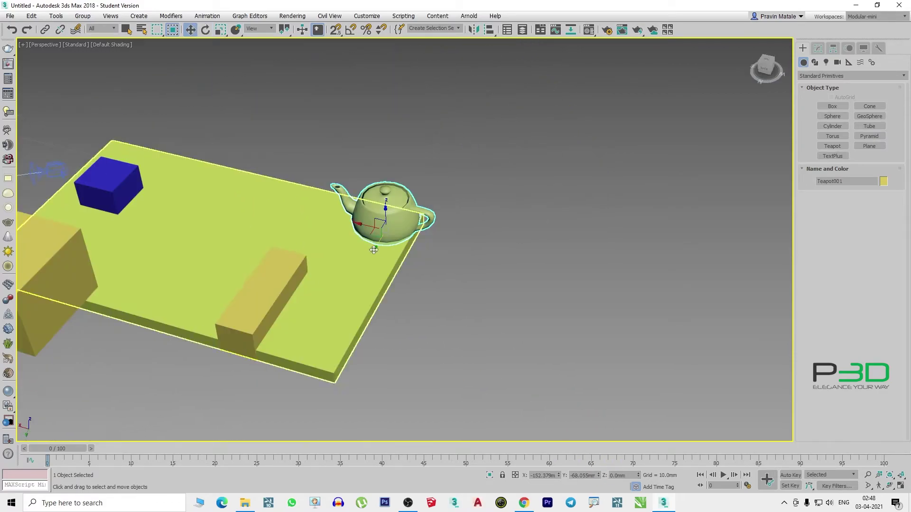
Raise the teapot to about Z 8.7 mm so that it stands on the corner of the green slab.
{"action": "scroll", "coordinate": [438, 247], "scroll_direction": "up", "scroll_amount": 5}
{"action": "scroll", "coordinate": [442, 232], "scroll_direction": "up", "scroll_amount": 4}
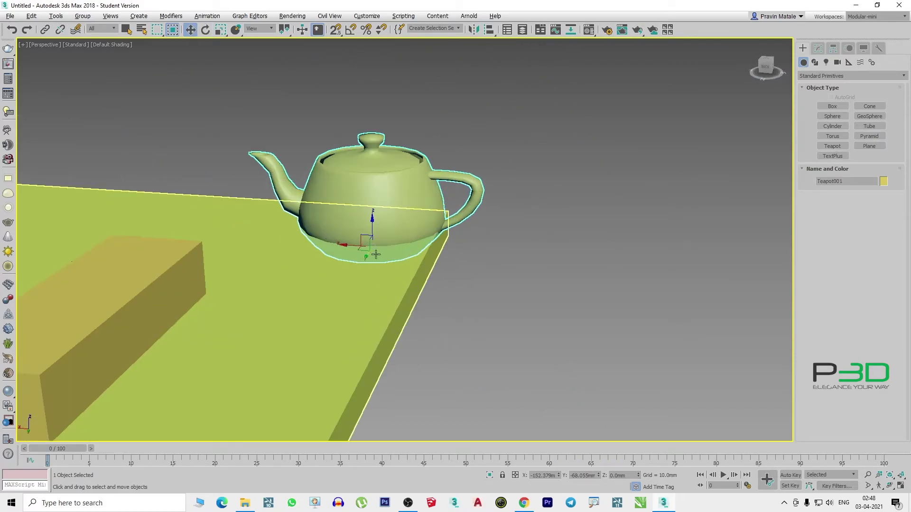
{"action": "middle_click_drag", "start_coordinate": [473, 267], "coordinate": [509, 250]}
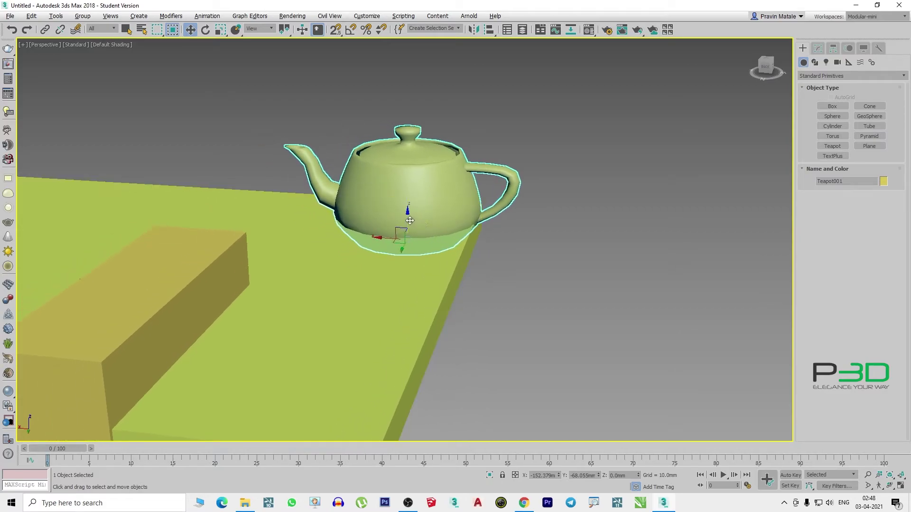
{"action": "left_click_drag", "start_coordinate": [409, 218], "coordinate": [408, 162]}
{"action": "middle_click_drag", "start_coordinate": [465, 186], "coordinate": [454, 292]}
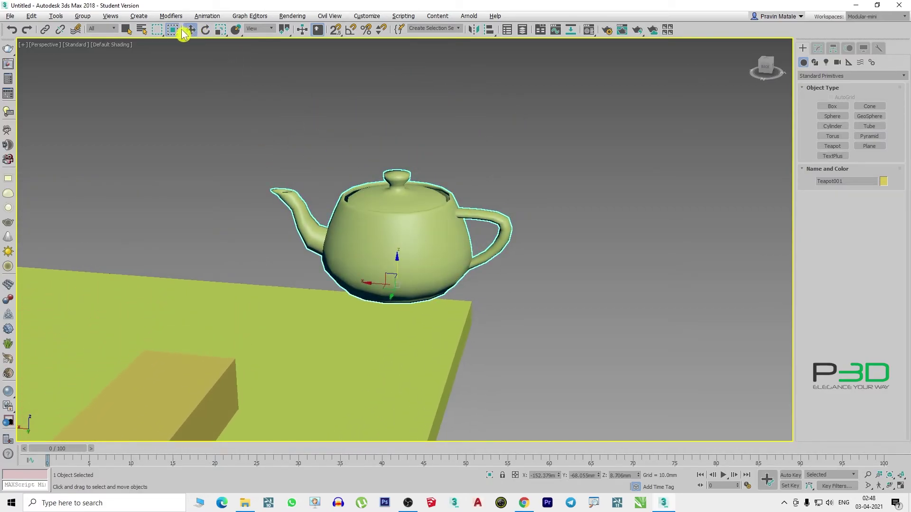
Set the teapot's rotation about Z to 90 degrees.
{"action": "left_click", "coordinate": [205, 30]}
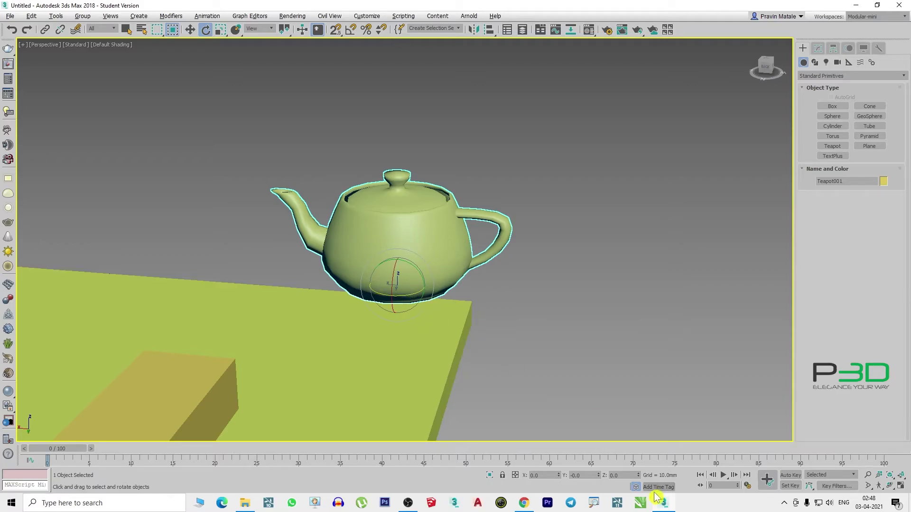
{"action": "middle_click_drag", "start_coordinate": [555, 289], "coordinate": [528, 312], "text": "alt"}
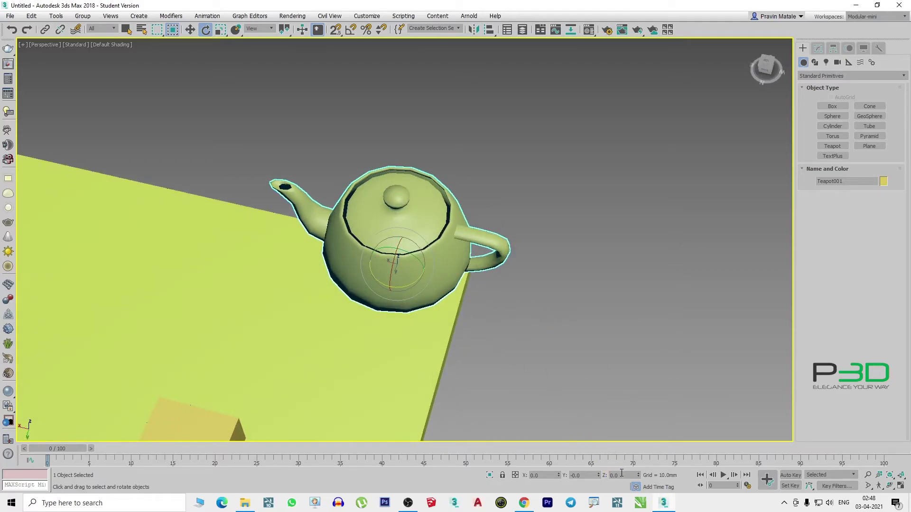
{"action": "type", "text": "0"}
{"action": "key", "text": "Return"}
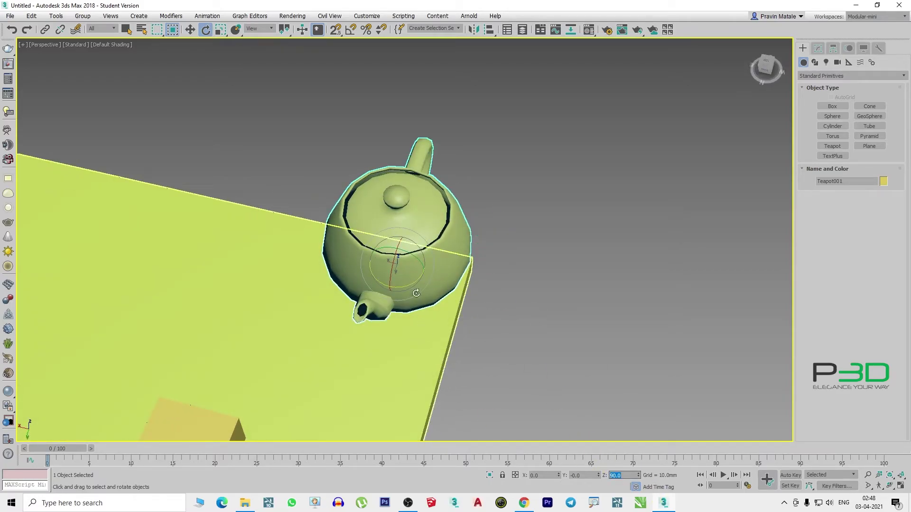
Try tilting the teapot 5 degrees around X and with freehand rotations, returning its X rotation to 0.
{"action": "middle_click_drag", "start_coordinate": [417, 280], "coordinate": [626, 419], "text": "alt"}
{"action": "left_click_drag", "start_coordinate": [599, 476], "coordinate": [560, 474]}
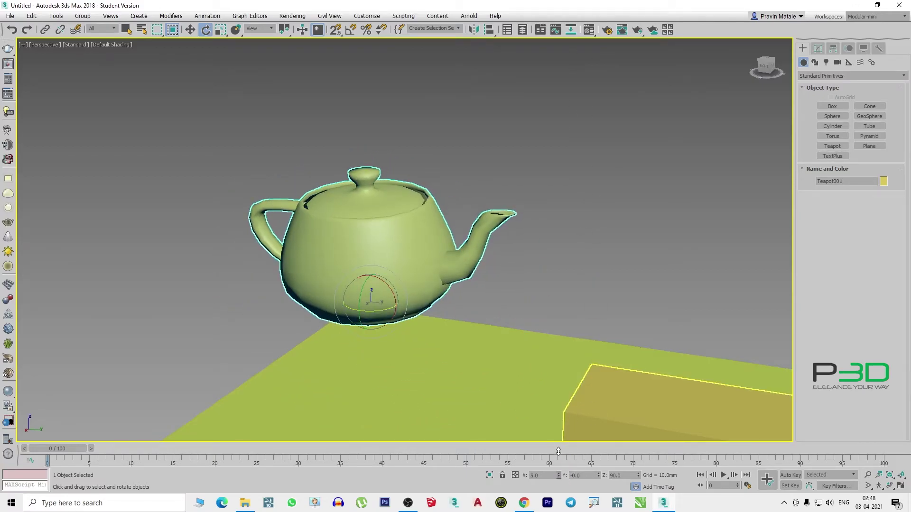
{"action": "left_click", "coordinate": [206, 31]}
{"action": "middle_click_drag", "start_coordinate": [522, 281], "coordinate": [268, 394], "text": "alt"}
{"action": "left_click_drag", "start_coordinate": [259, 386], "coordinate": [265, 390]}
{"action": "middle_click_drag", "start_coordinate": [265, 389], "coordinate": [267, 392], "text": "alt"}
{"action": "left_click_drag", "start_coordinate": [266, 392], "coordinate": [283, 400]}
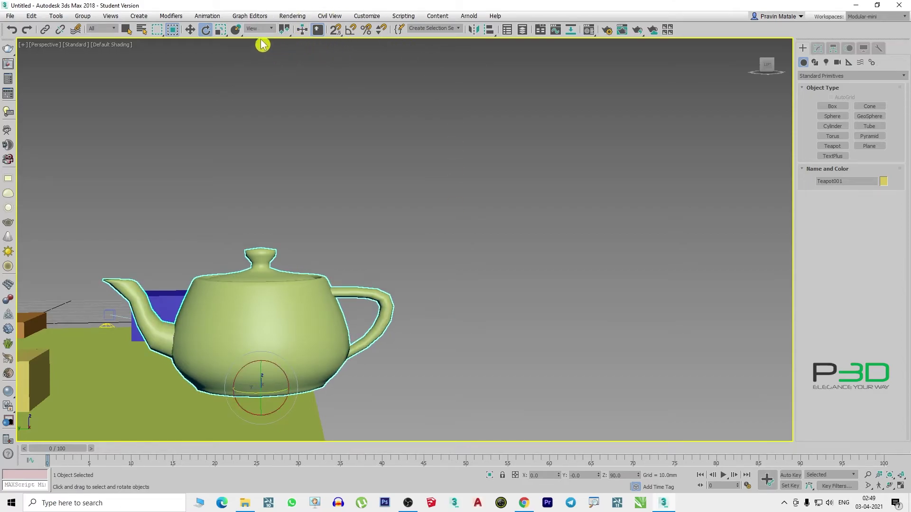
Check the angle snap increment, enable angle snap and rotate the teapot about Z to 120 degrees.
{"action": "right_click", "coordinate": [352, 32]}
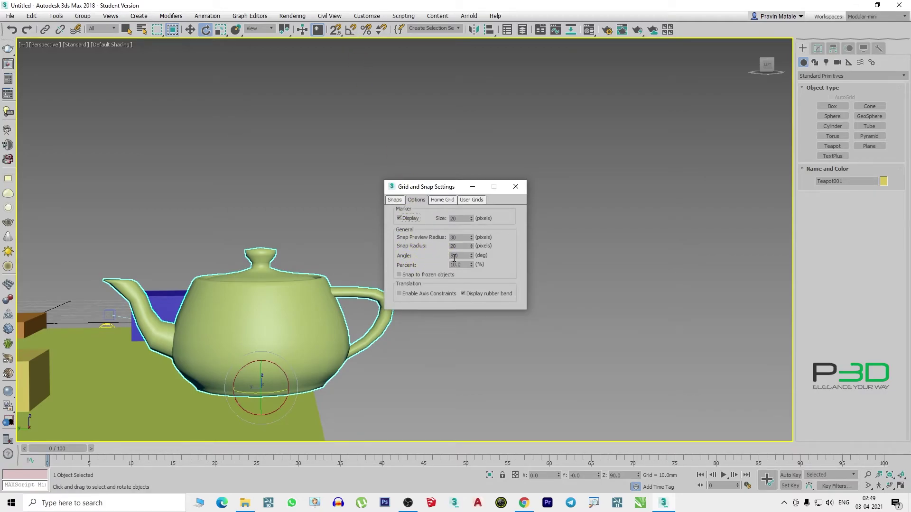
{"action": "left_click", "coordinate": [516, 186]}
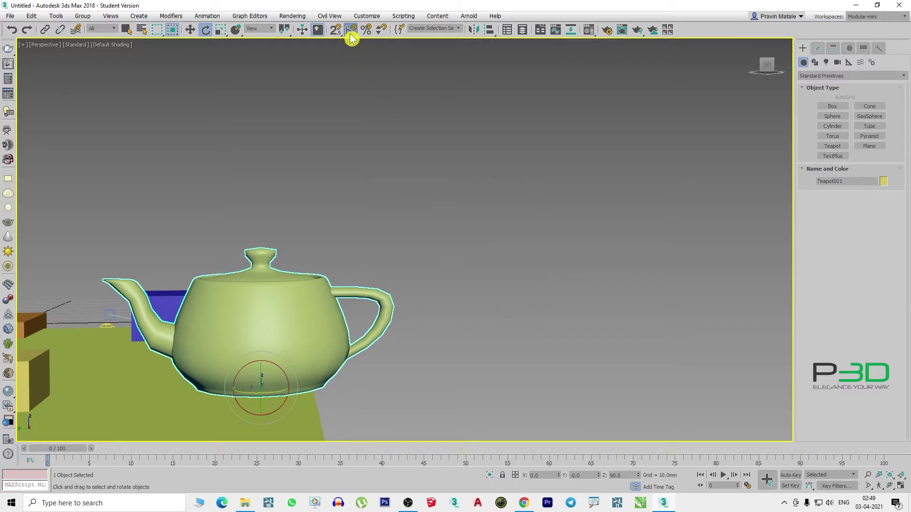
{"action": "middle_click_drag", "start_coordinate": [433, 344], "coordinate": [465, 351], "text": "alt"}
{"action": "scroll", "coordinate": [465, 352], "scroll_direction": "down", "scroll_amount": 6}
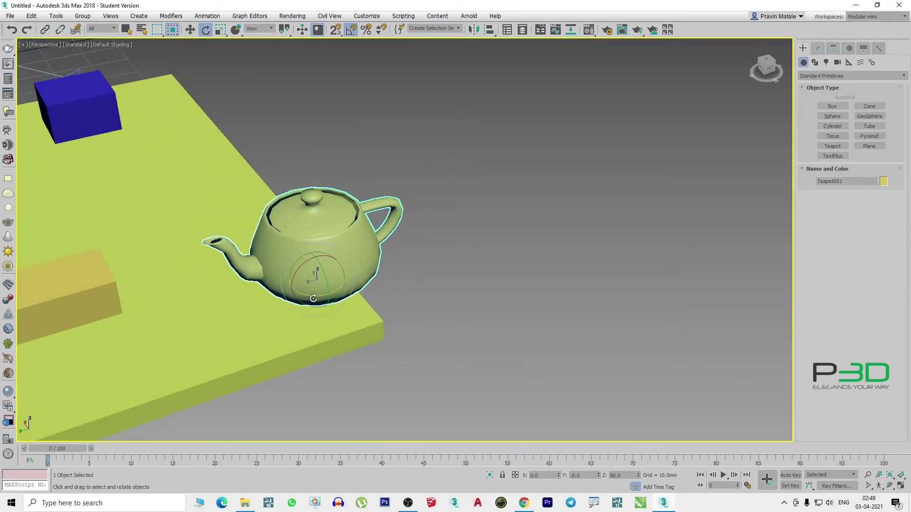
{"action": "mouse_move", "coordinate": [310, 297]}
{"action": "left_mouse_down"}
{"action": "mouse_move", "coordinate": [353, 300]}
{"action": "mouse_move", "coordinate": [323, 290]}
{"action": "left_mouse_up"}
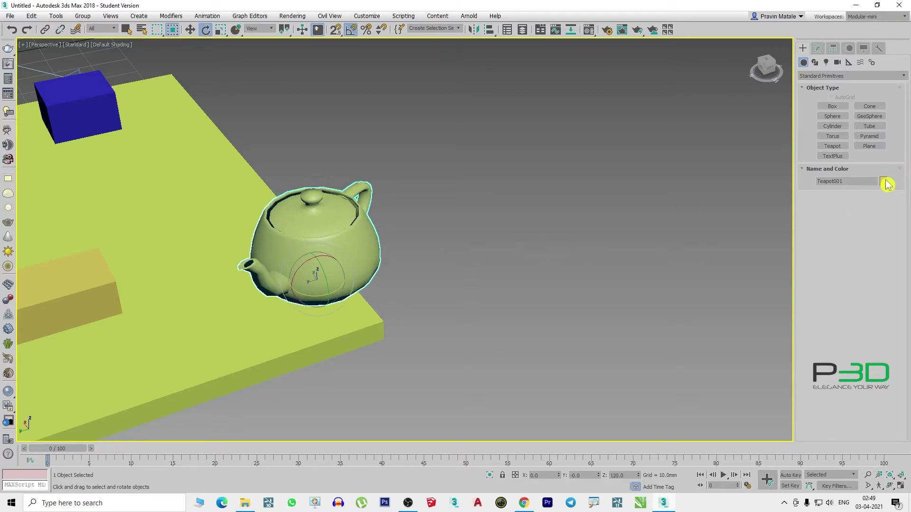
Change the teapot's object color to dark blue and rotate it with angle snap to -160 degrees about Z.
{"action": "left_click", "coordinate": [883, 182]}
{"action": "left_click", "coordinate": [363, 171]}
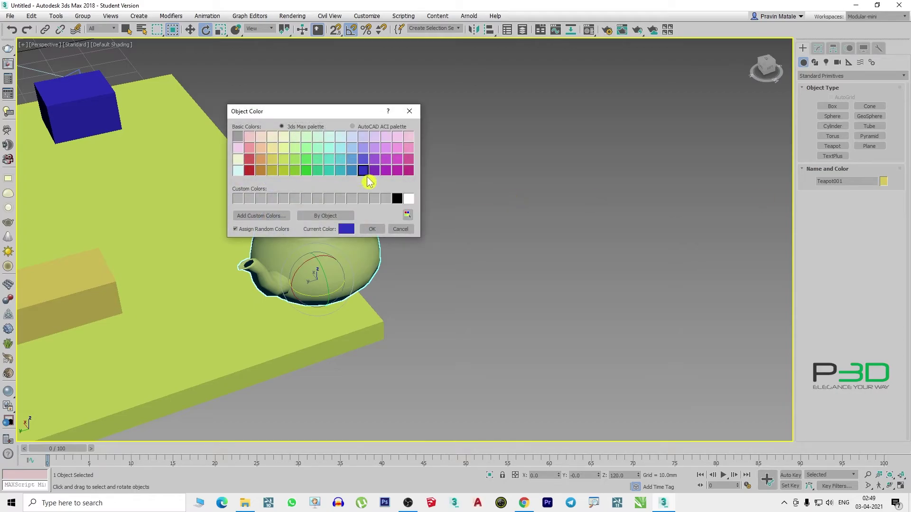
{"action": "left_click", "coordinate": [372, 229]}
{"action": "left_click_drag", "start_coordinate": [318, 296], "coordinate": [358, 297]}
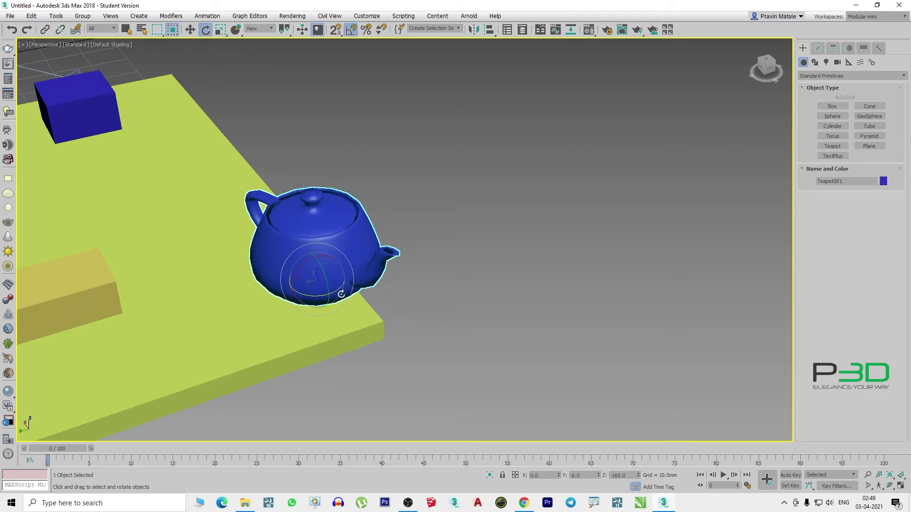
{"action": "left_click", "coordinate": [351, 32]}
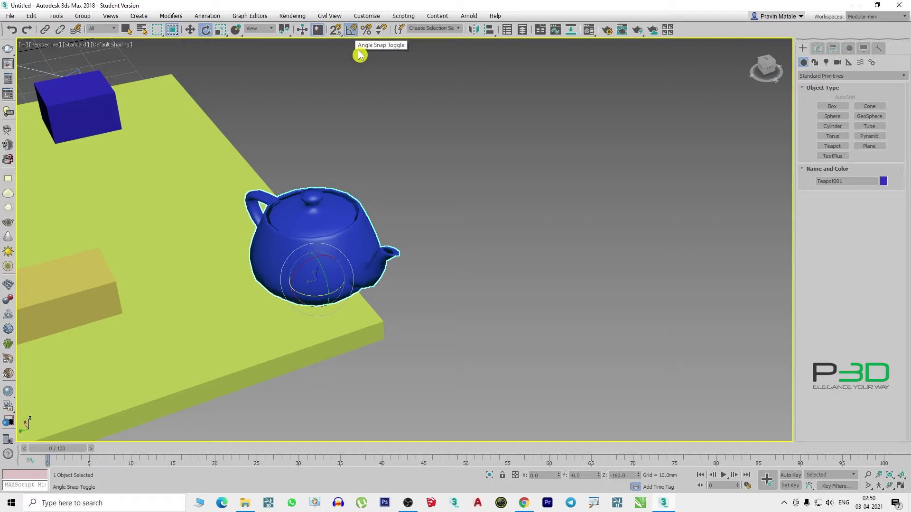
Select the teapot, try scaling it along single axes with an undo, and scale it uniformly to about 92 percent.
{"action": "left_click", "coordinate": [237, 86]}
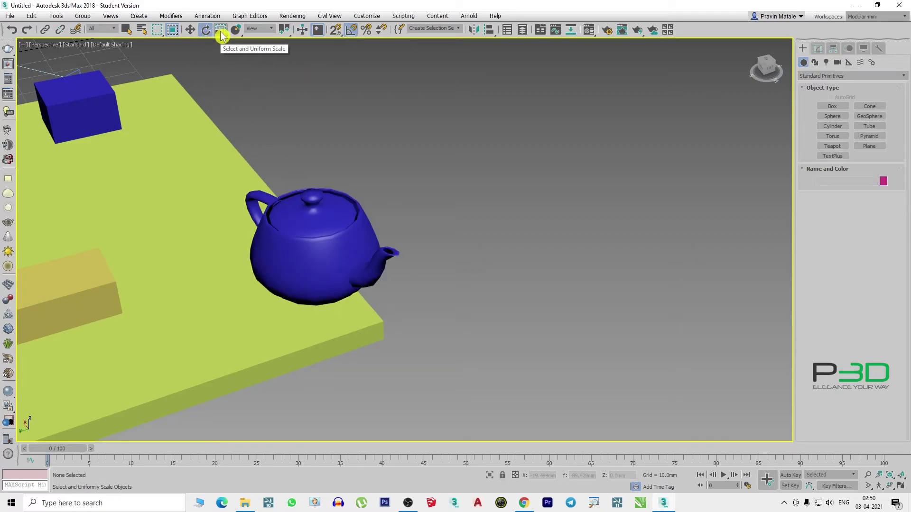
{"action": "left_click", "coordinate": [328, 231]}
{"action": "left_click", "coordinate": [221, 29]}
{"action": "middle_click_drag", "start_coordinate": [376, 243], "coordinate": [435, 260], "text": "alt"}
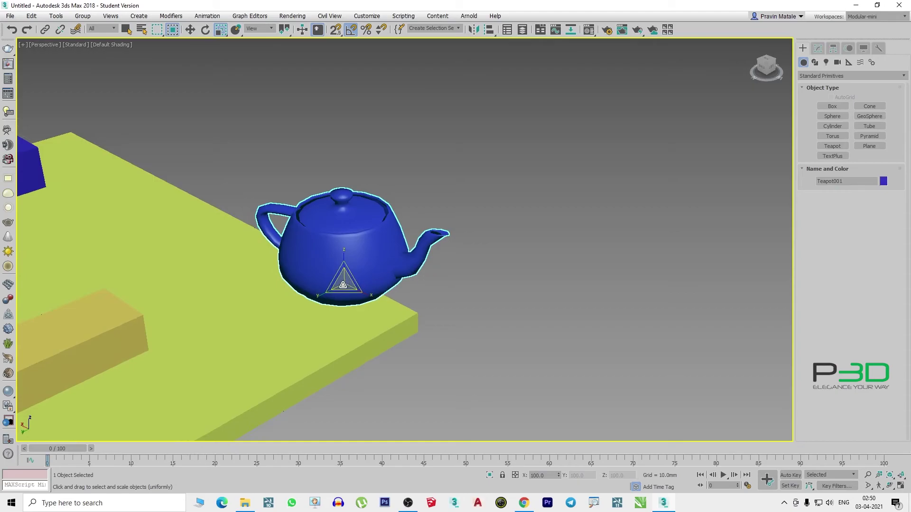
{"action": "left_click_drag", "start_coordinate": [344, 253], "coordinate": [337, 199]}
{"action": "key", "text": "ctrl+z"}
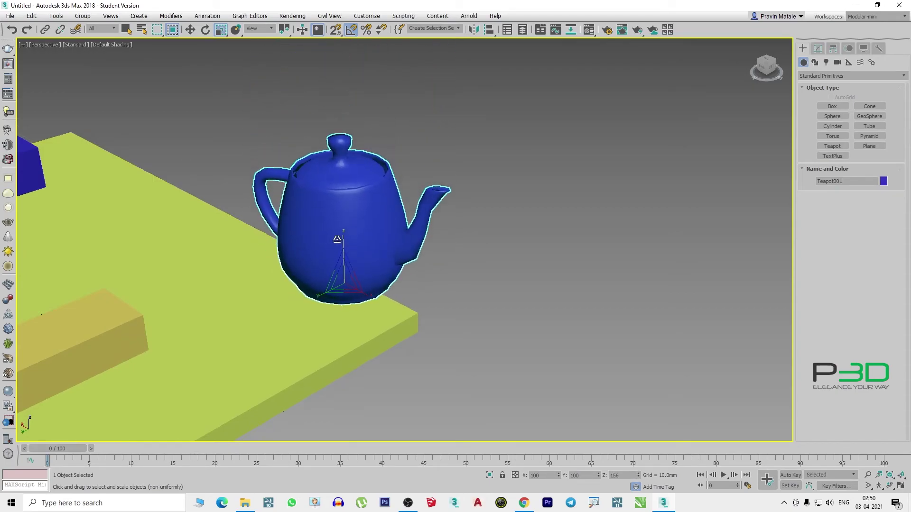
{"action": "left_click_drag", "start_coordinate": [369, 297], "coordinate": [296, 315]}
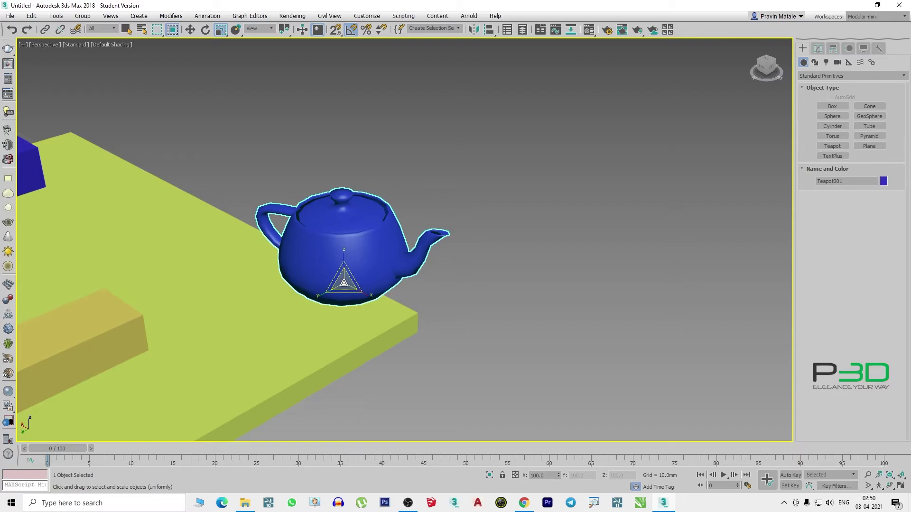
{"action": "left_click_drag", "start_coordinate": [344, 283], "coordinate": [344, 314]}
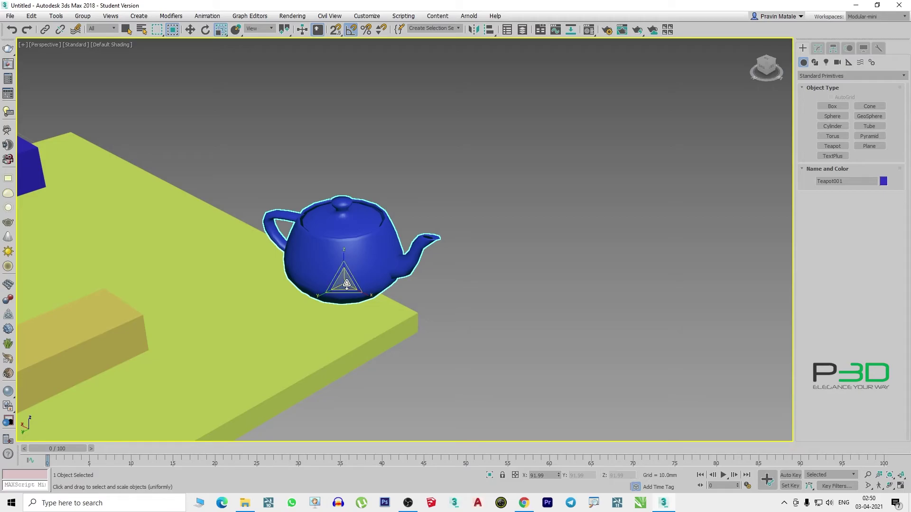
Rotate the teapot about Z to -105 degrees with angle snap on.
{"action": "left_click", "coordinate": [350, 36]}
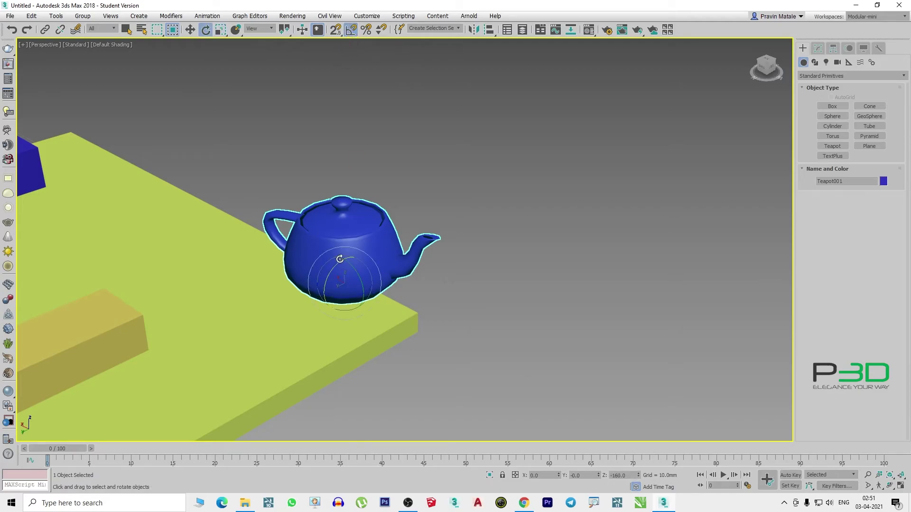
{"action": "left_click", "coordinate": [205, 30]}
{"action": "left_click_drag", "start_coordinate": [332, 299], "coordinate": [376, 288]}
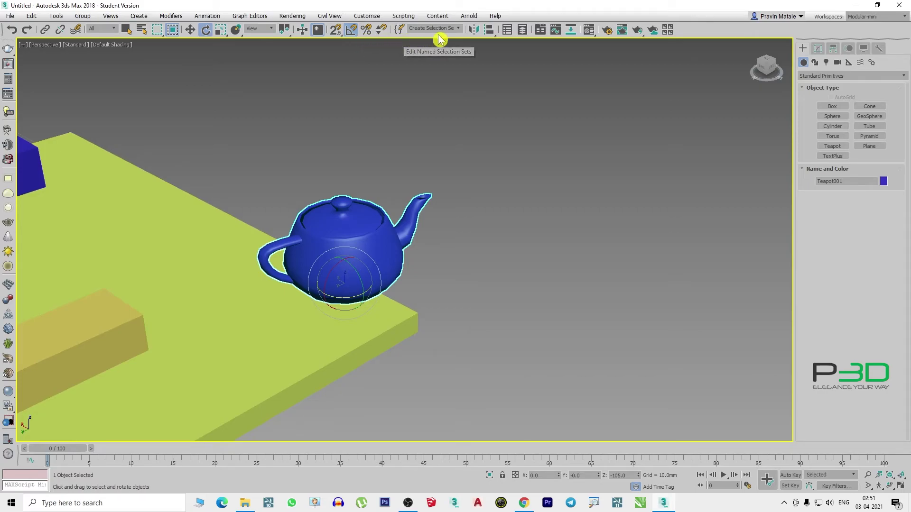
{"action": "scroll", "coordinate": [472, 83], "scroll_direction": "up", "scroll_amount": 2}
{"action": "scroll", "coordinate": [392, 97], "scroll_direction": "down", "scroll_amount": 2}
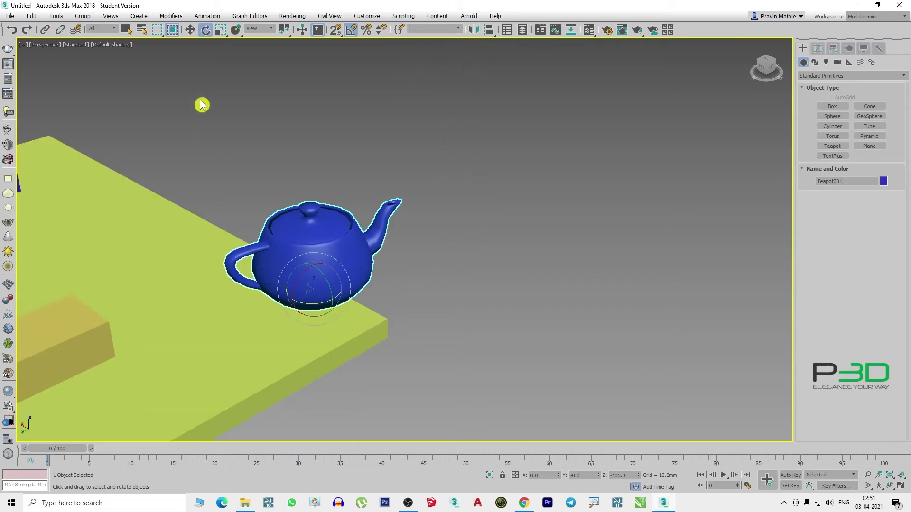
Preview mirroring the teapot on the X and Y axes with No Clone and cancel the mirror.
{"action": "left_click", "coordinate": [190, 30]}
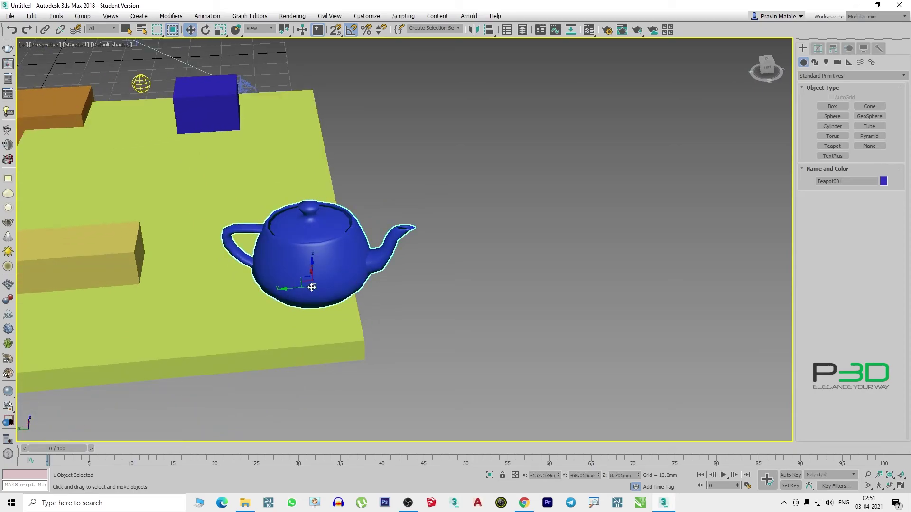
{"action": "middle_click_drag", "start_coordinate": [312, 287], "coordinate": [393, 302], "text": "alt"}
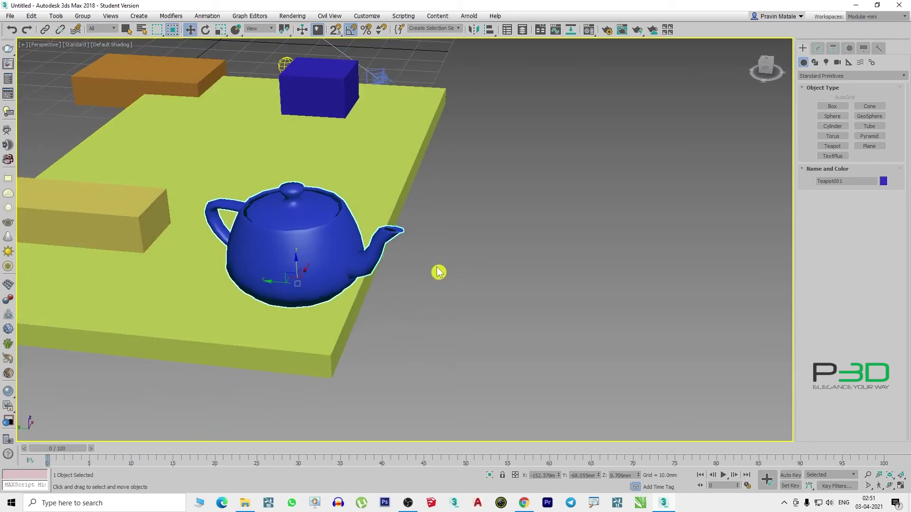
{"action": "scroll", "coordinate": [437, 270], "scroll_direction": "down", "scroll_amount": 3}
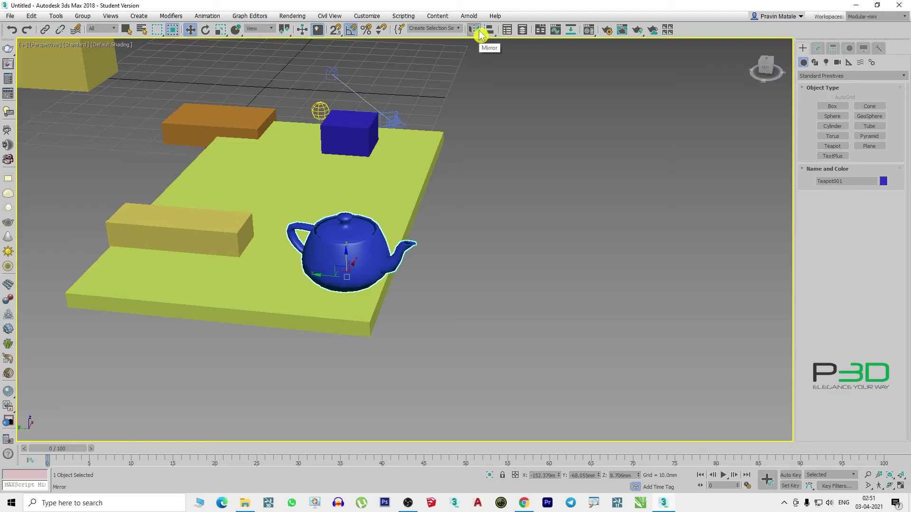
{"action": "left_click", "coordinate": [479, 32]}
{"action": "left_click_drag", "start_coordinate": [450, 167], "coordinate": [572, 167]}
{"action": "left_click", "coordinate": [552, 216]}
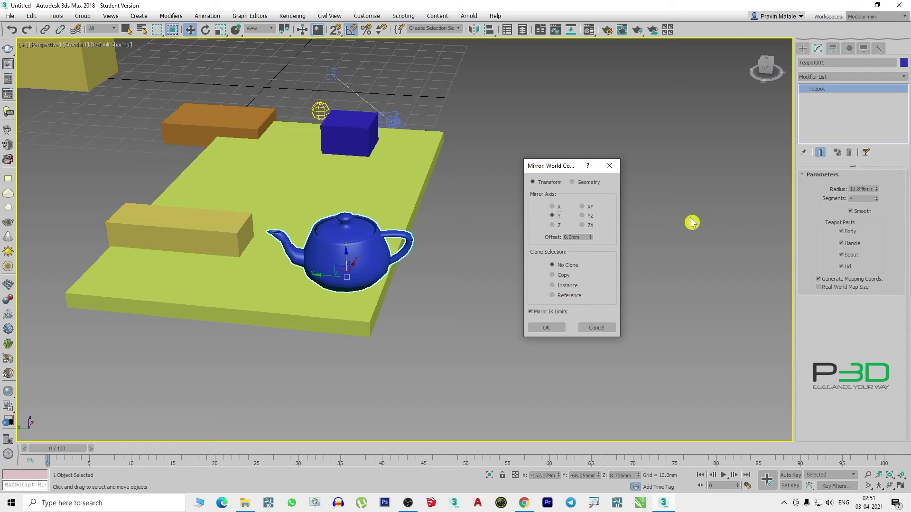
{"action": "left_click", "coordinate": [553, 207]}
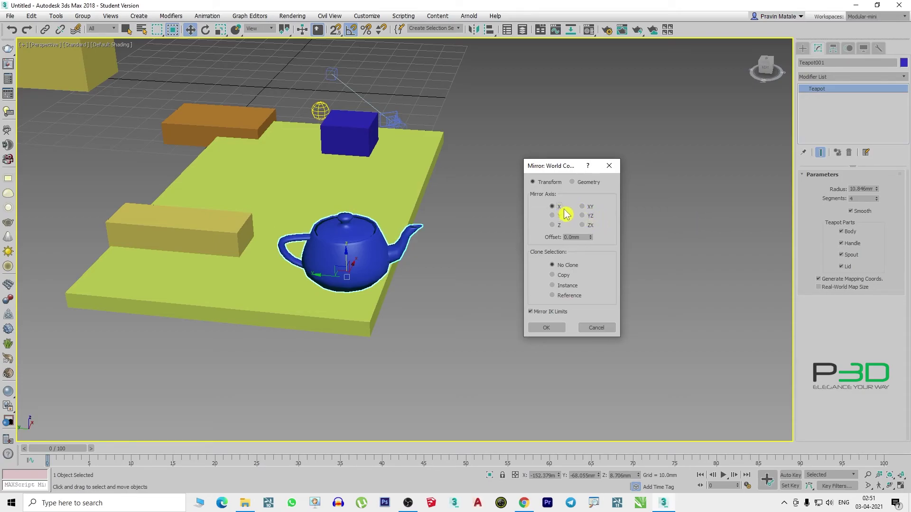
{"action": "left_click", "coordinate": [553, 216]}
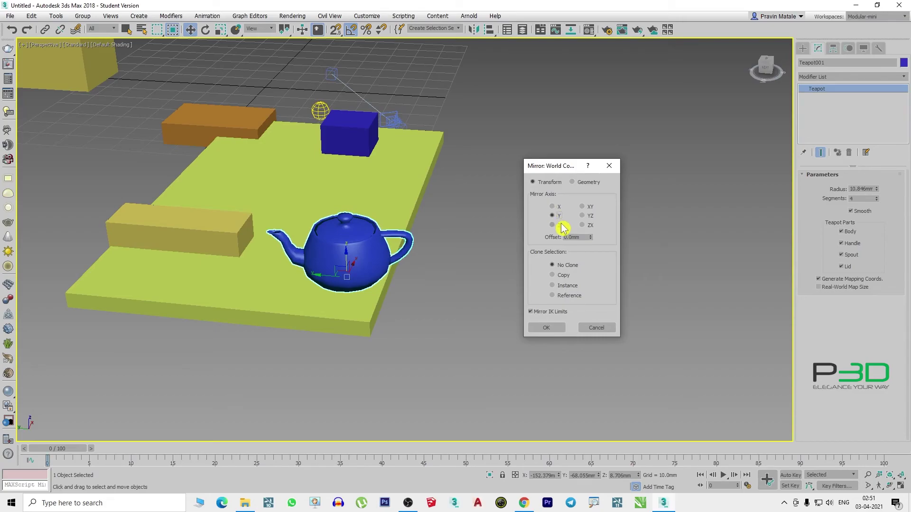
{"action": "left_click", "coordinate": [554, 208]}
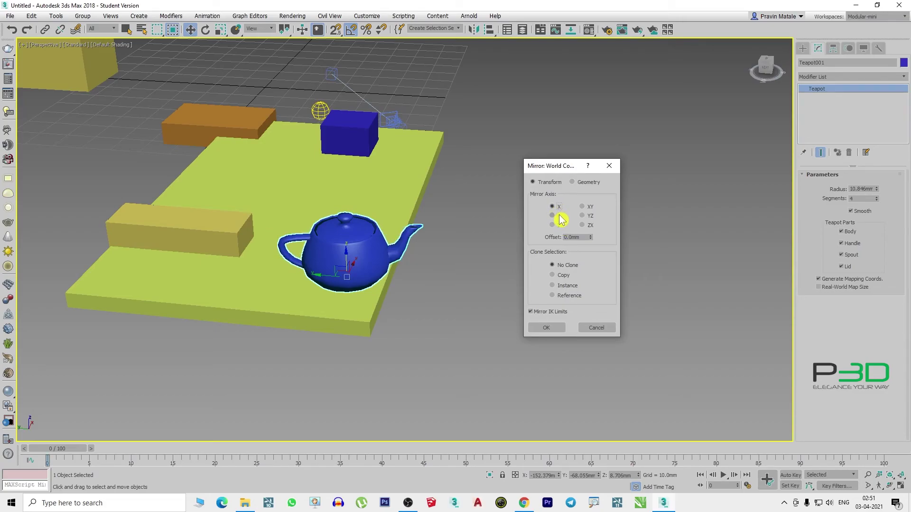
{"action": "left_click", "coordinate": [553, 216]}
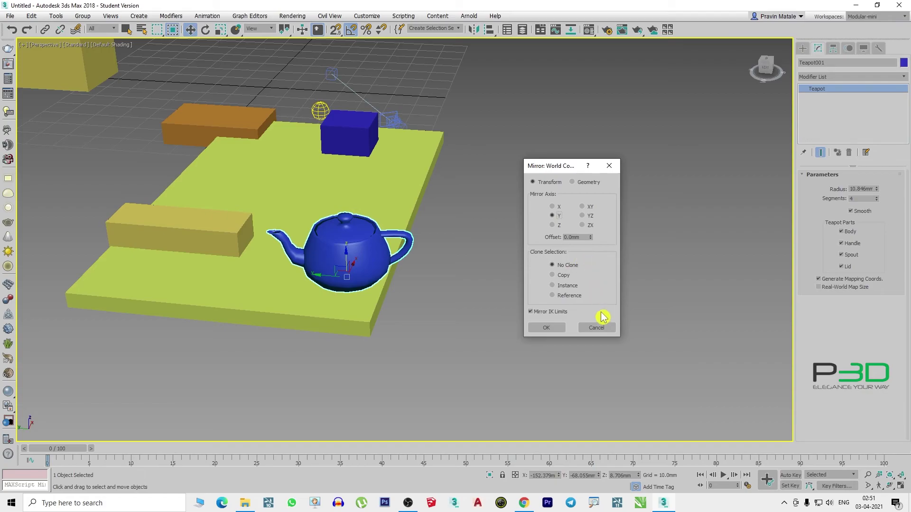
{"action": "left_click", "coordinate": [596, 328]}
Move the teapot along Y off the green slab to about -127 mm.
{"action": "middle_click_drag", "start_coordinate": [401, 278], "coordinate": [325, 273], "text": "alt"}
{"action": "left_click_drag", "start_coordinate": [325, 272], "coordinate": [591, 272]}
{"action": "key", "text": "z"}
{"action": "middle_click_drag", "start_coordinate": [417, 313], "coordinate": [328, 324], "text": "alt"}
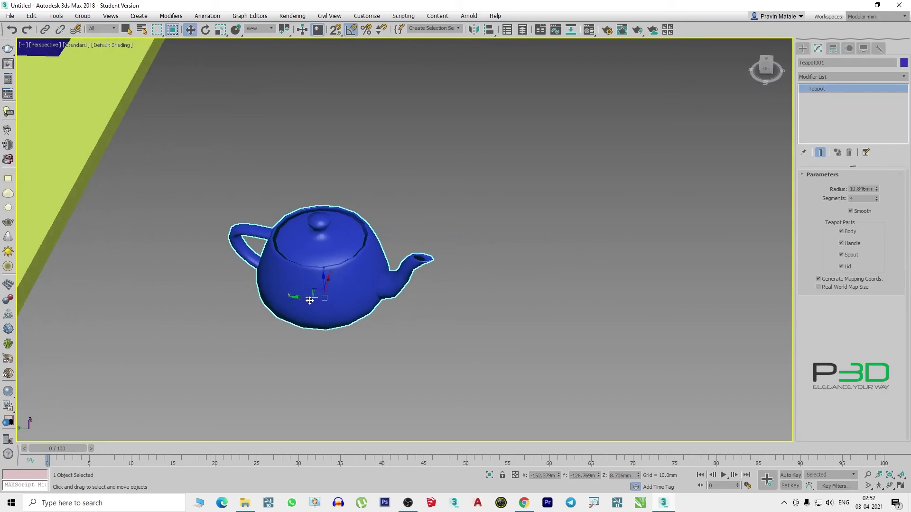
Shift the teapot to about Y -119 mm and clone it along Y as 10 copies, the first at about Y -160 mm.
{"action": "mouse_move", "coordinate": [303, 302]}
{"action": "left_mouse_down"}
{"action": "mouse_move", "coordinate": [389, 303]}
{"action": "mouse_move", "coordinate": [245, 299]}
{"action": "mouse_move", "coordinate": [254, 320]}
{"action": "mouse_move", "coordinate": [291, 301]}
{"action": "mouse_move", "coordinate": [488, 321]}
{"action": "mouse_move", "coordinate": [480, 329]}
{"action": "left_mouse_up"}
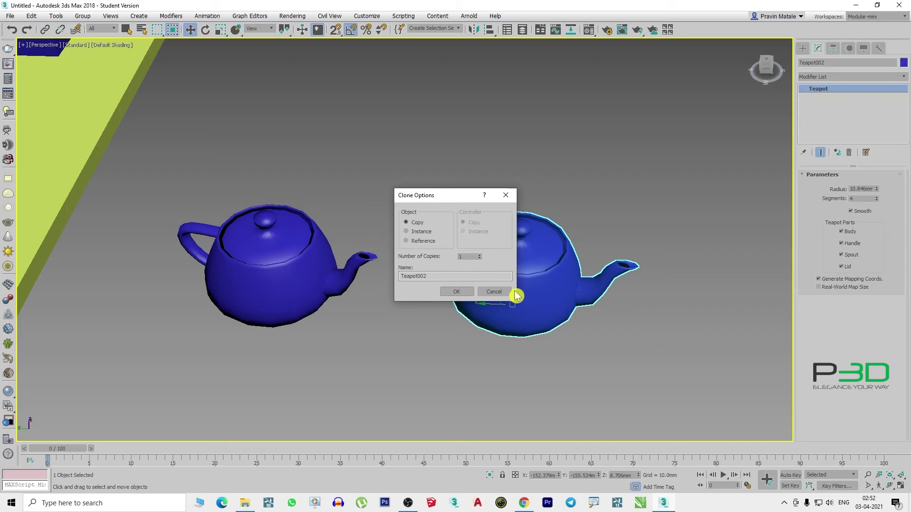
{"action": "left_click", "coordinate": [495, 292]}
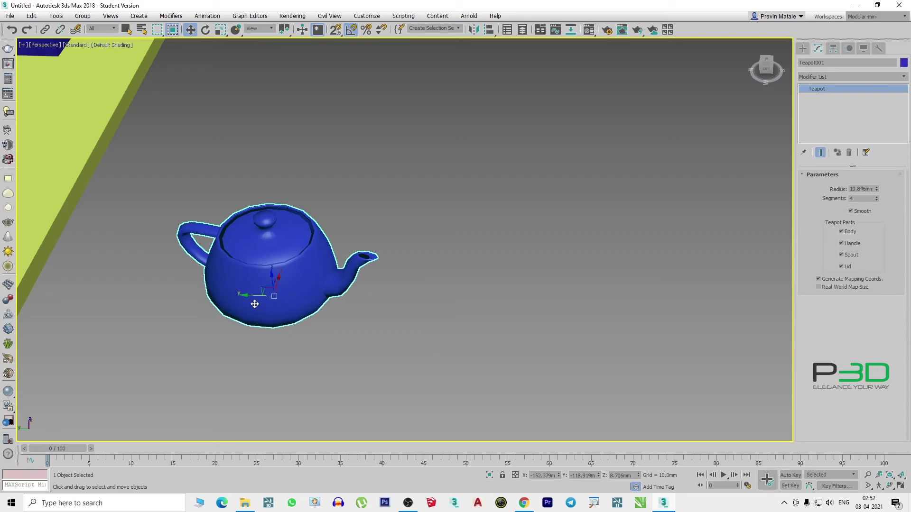
{"action": "left_click_drag", "start_coordinate": [248, 297], "coordinate": [513, 306], "text": "shift"}
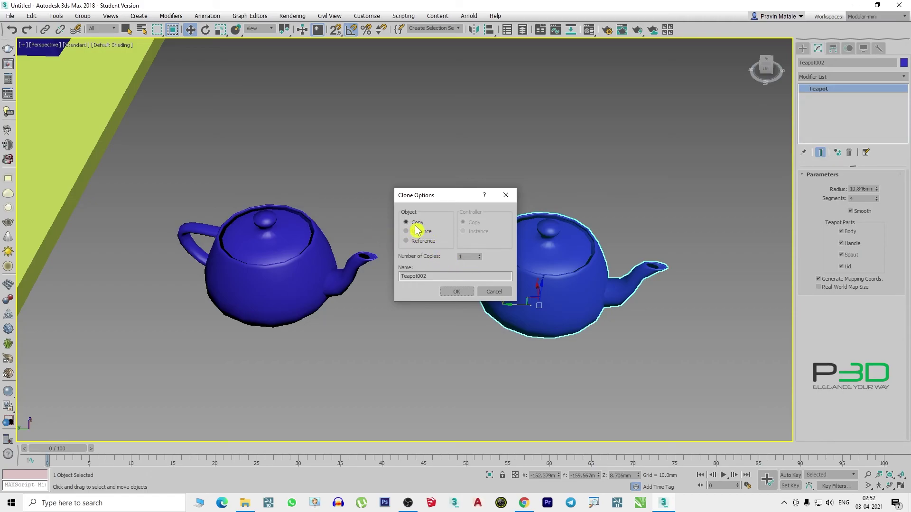
{"action": "left_click_drag", "start_coordinate": [469, 257], "coordinate": [434, 256]}
{"action": "left_click", "coordinate": [456, 291]}
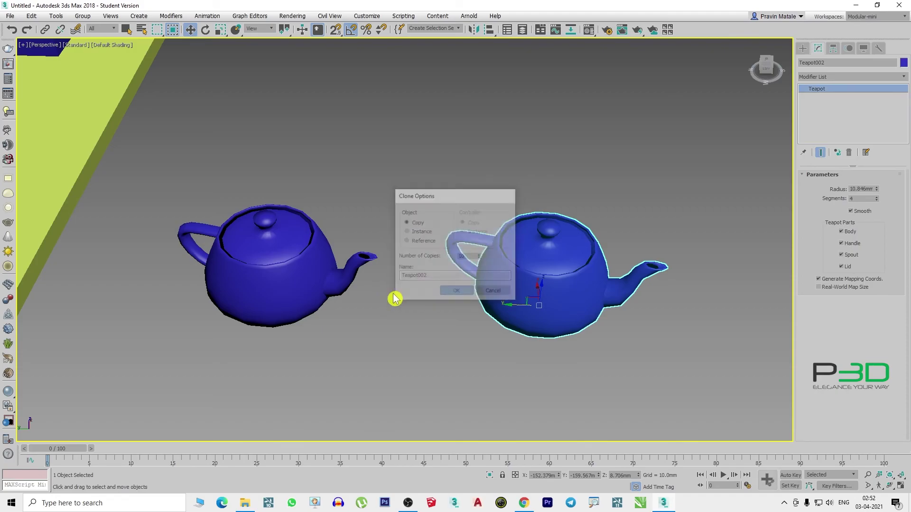
{"action": "scroll", "coordinate": [356, 301], "scroll_direction": "down", "scroll_amount": 5}
{"action": "scroll", "coordinate": [375, 292], "scroll_direction": "up", "scroll_amount": 2}
{"action": "scroll", "coordinate": [429, 302], "scroll_direction": "down", "scroll_amount": 2}
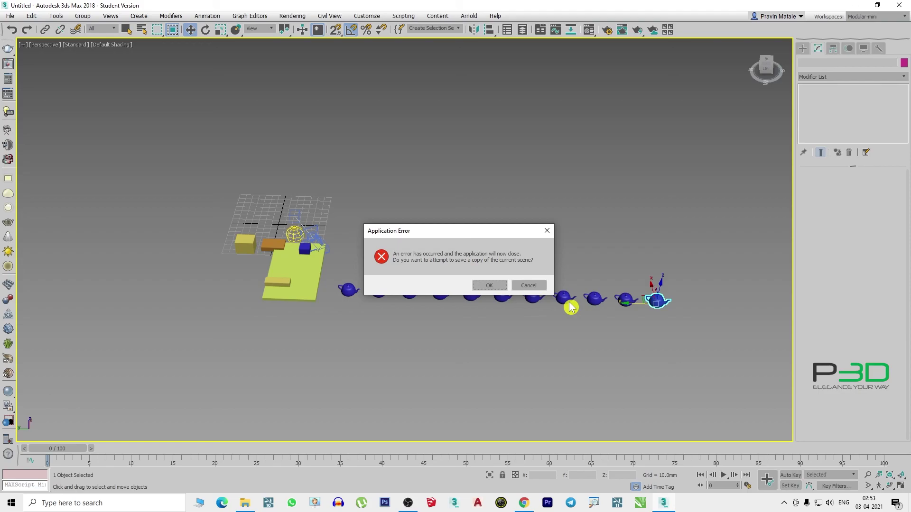
Accept the offer to save a copy of the current scene before the application closes.
{"action": "left_click", "coordinate": [497, 285]}
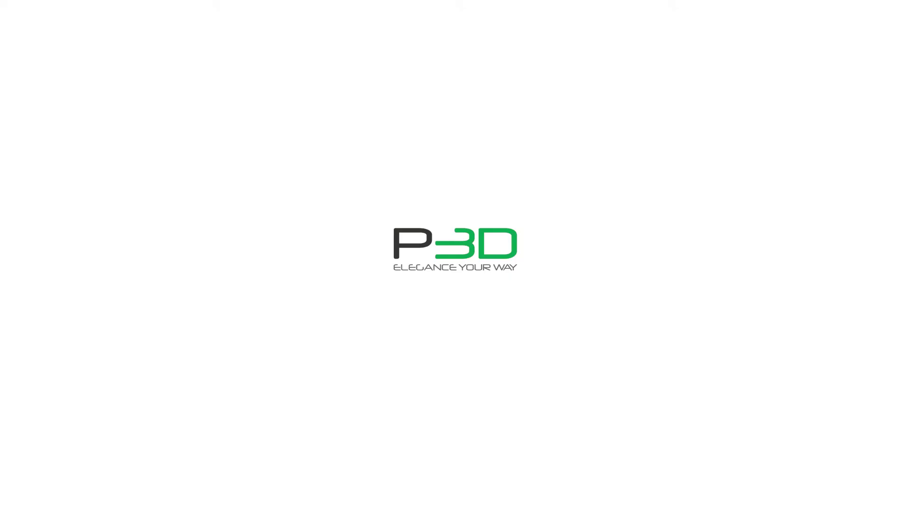